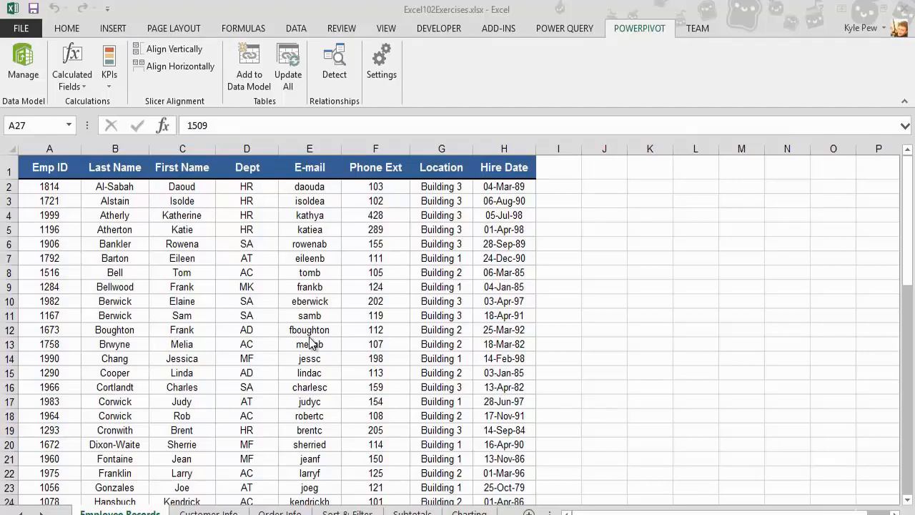
Look through the employee records from the header row to the last entry, comparing the Dept and Phone Ext columns with their headings.
scroll(311, 342, "down", 2)
scroll(311, 341, "down", 7)
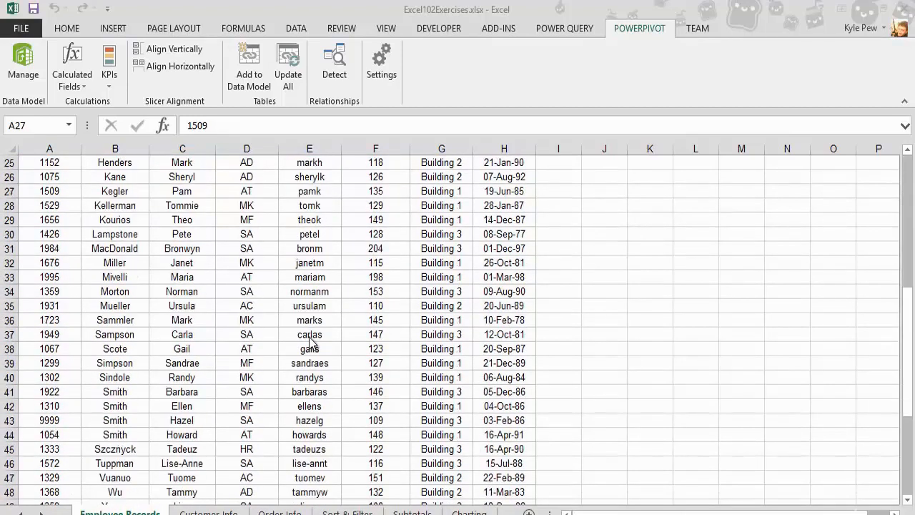
scroll(202, 361, "down", 1)
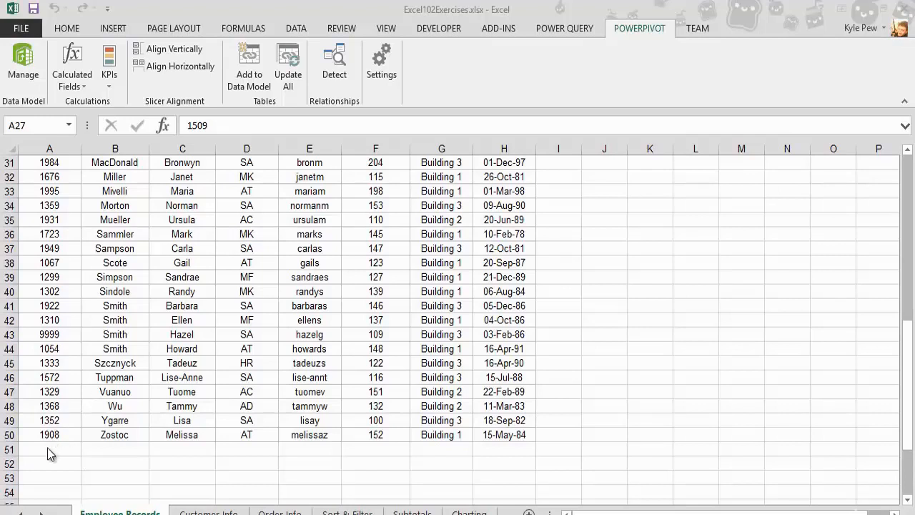
double_click(245, 453)
scroll(246, 449, "down", 2)
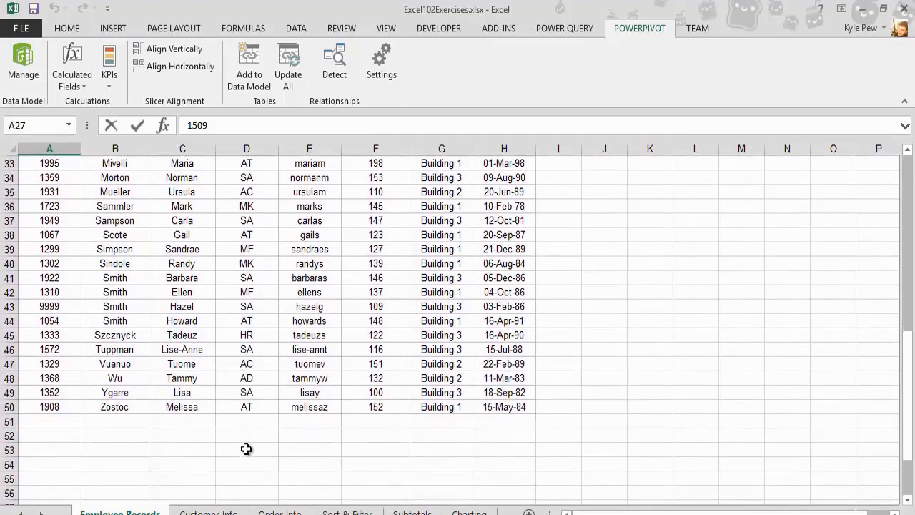
left_click(254, 422)
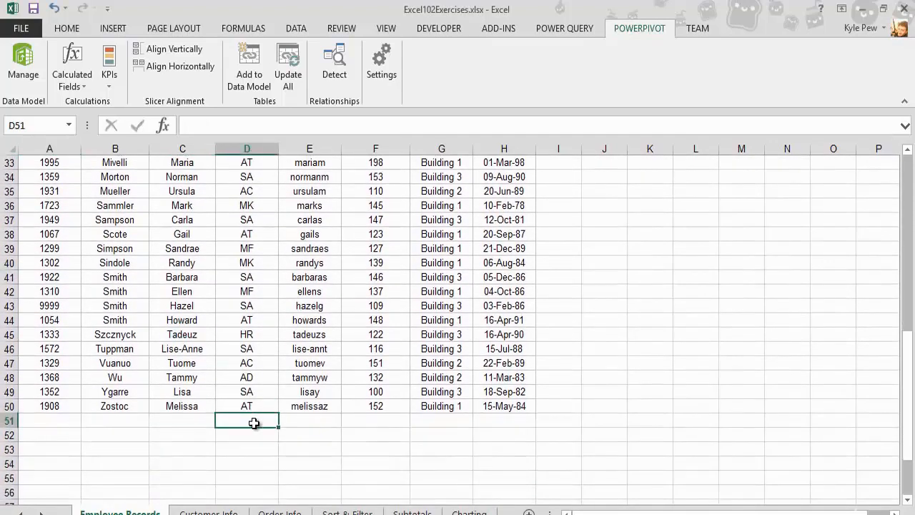
scroll(254, 422, "up", 11)
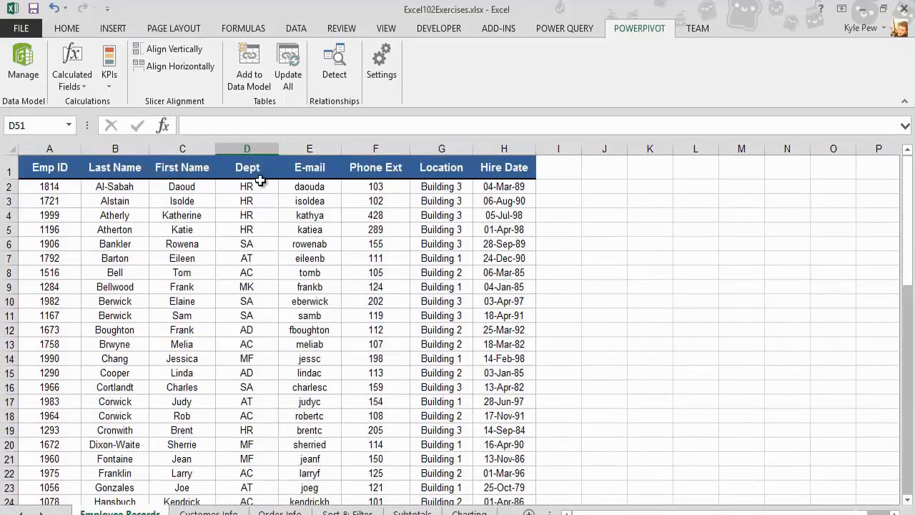
scroll(260, 180, "down", 13)
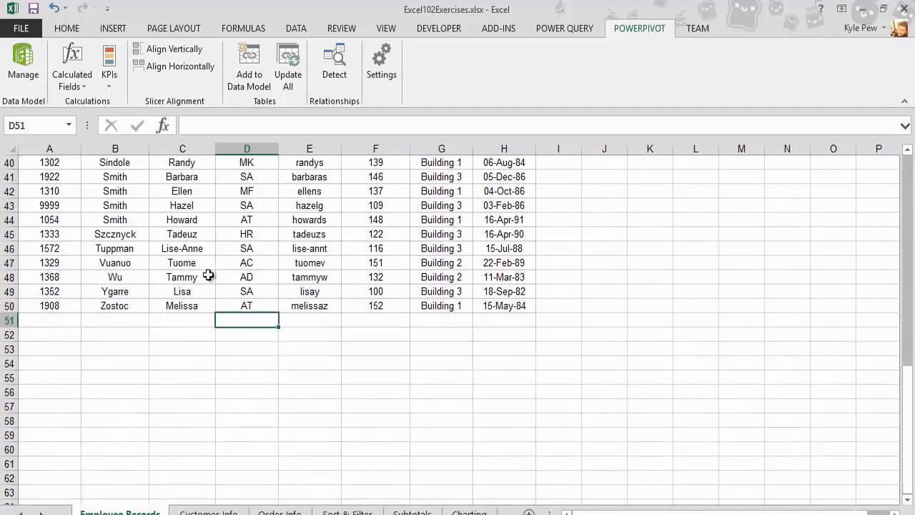
left_click(362, 322)
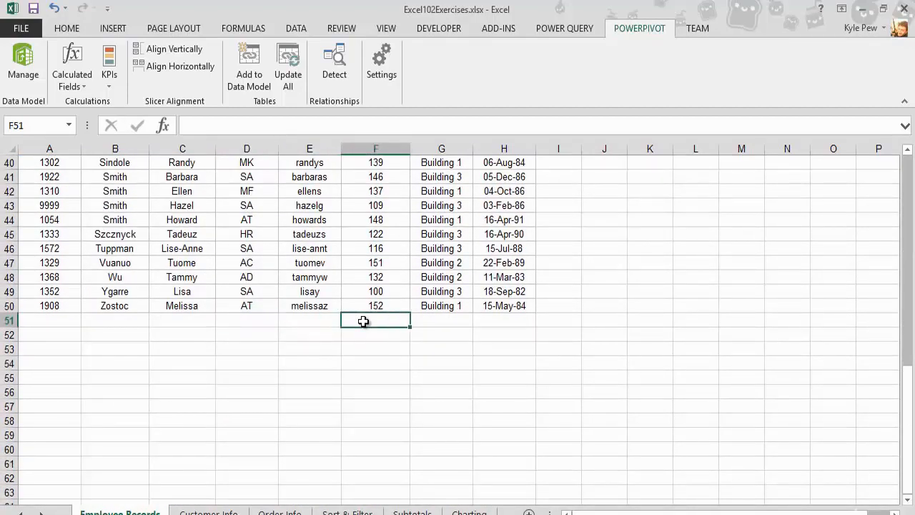
scroll(363, 321, "up", 13)
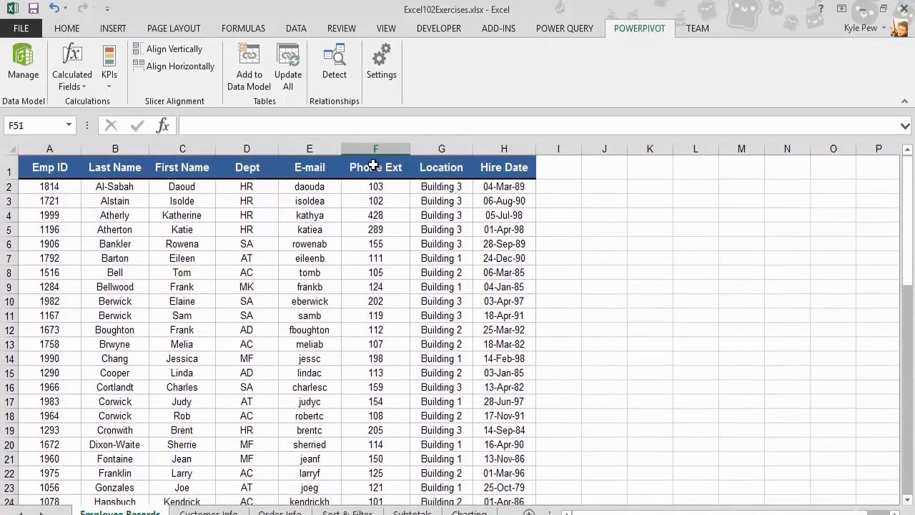
scroll(373, 165, "down", 3)
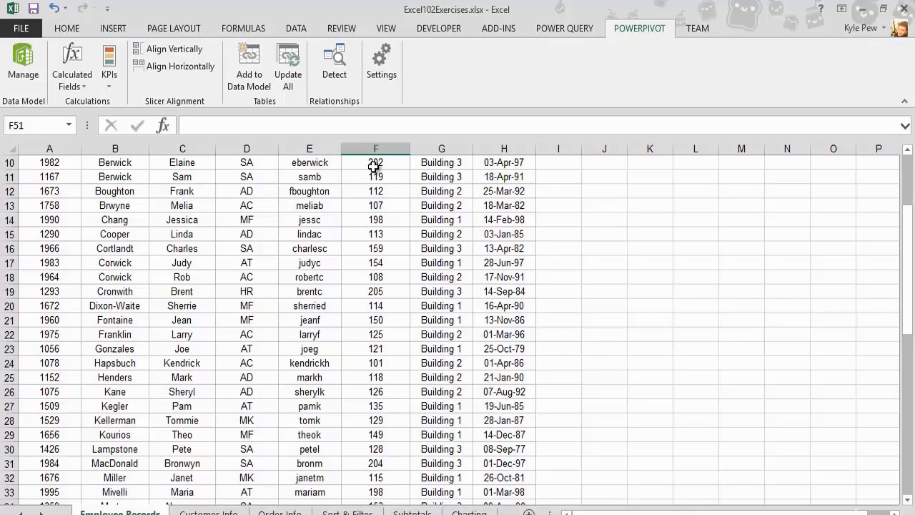
scroll(305, 277, "up", 3)
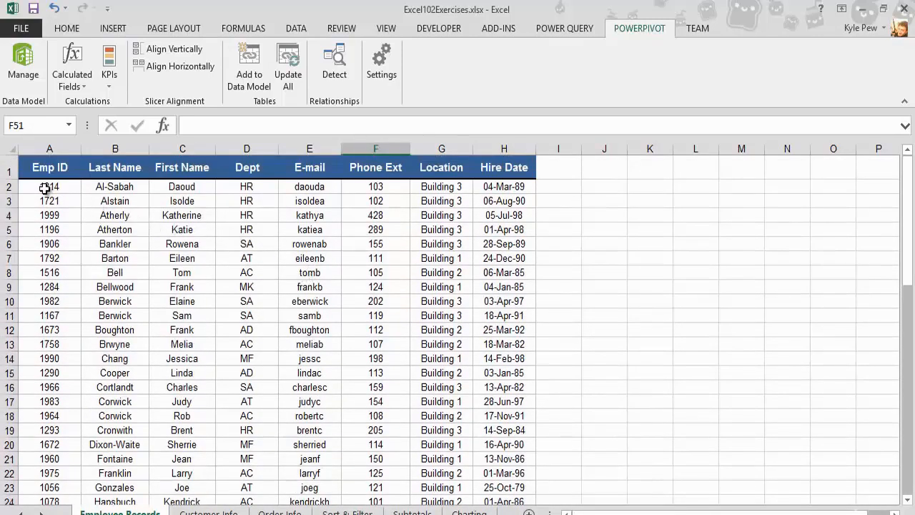
Freeze the header row of the Employee Records sheet using Freeze Panes from cell A2.
left_click(43, 187)
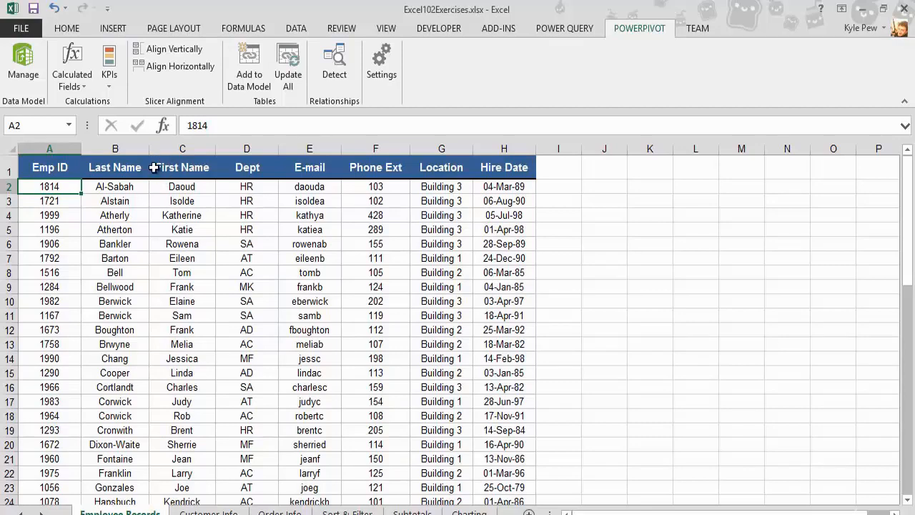
left_click(386, 28)
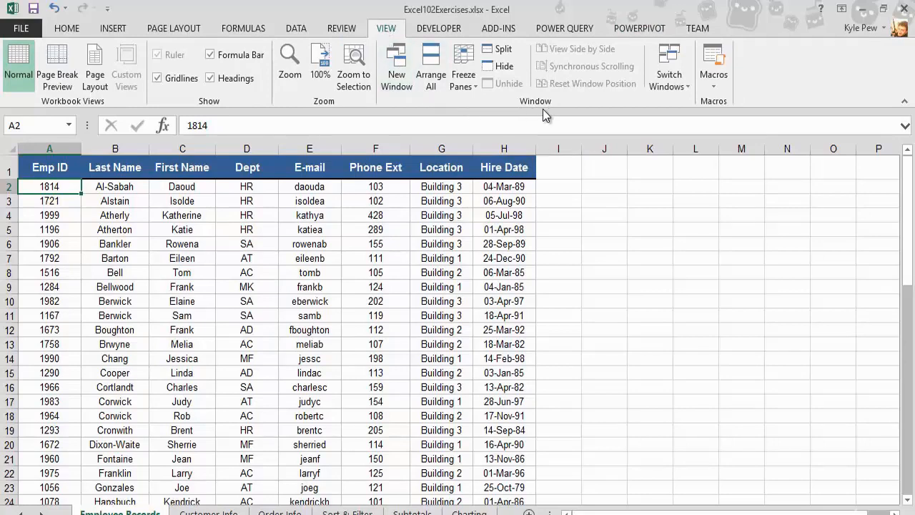
left_click(464, 89)
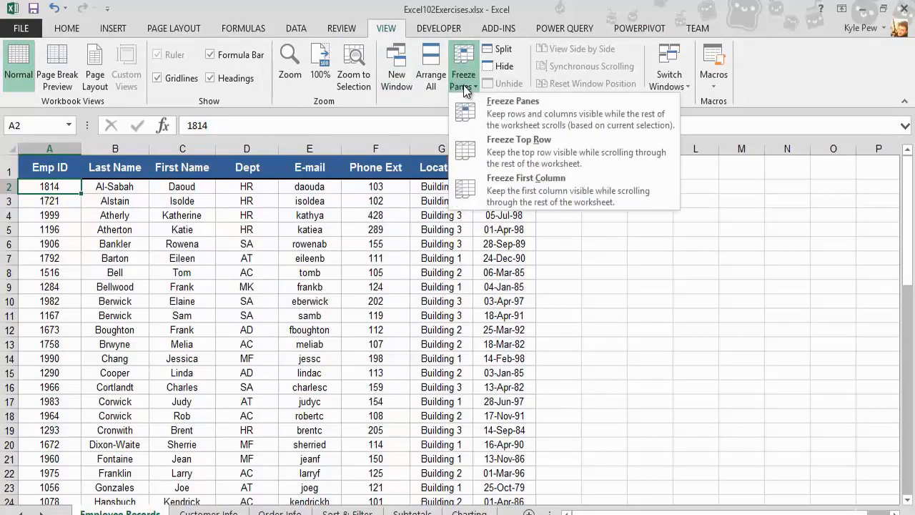
left_click(532, 122)
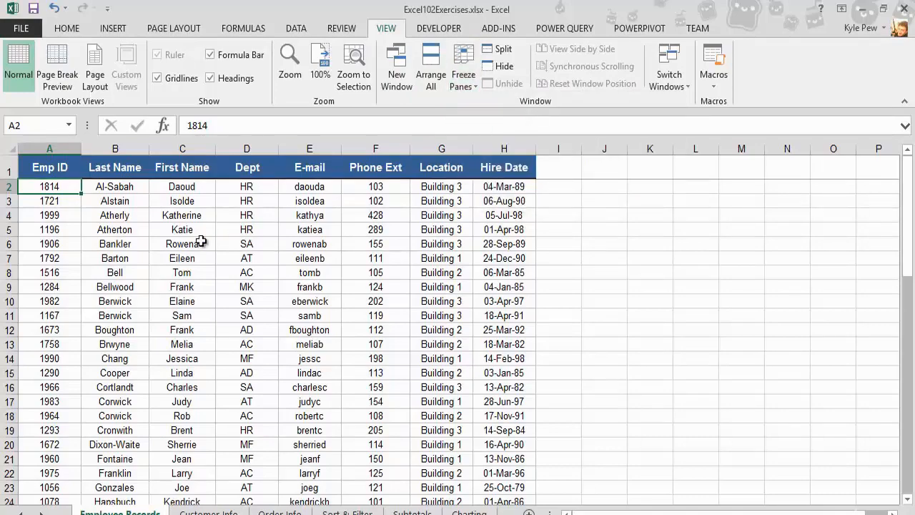
Check the frozen header row against the full length of the employee list and view the freeze options.
scroll(194, 242, "down", 12)
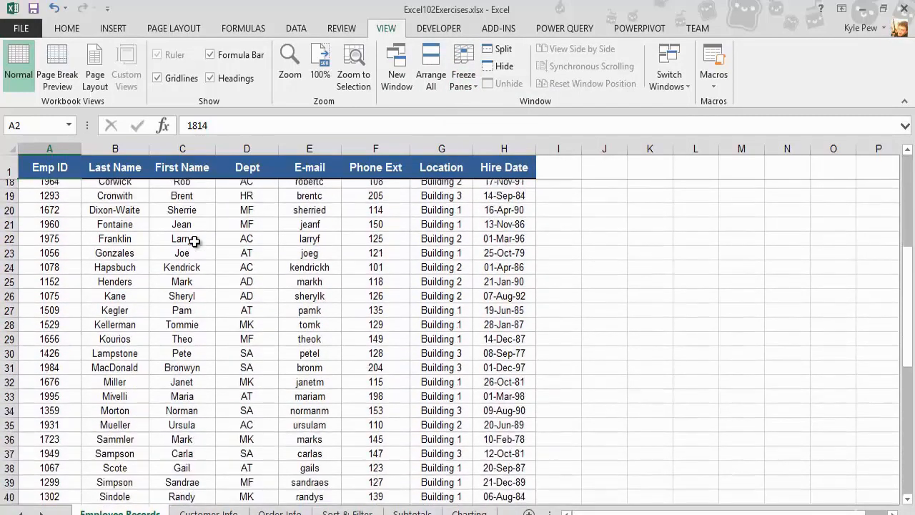
scroll(195, 242, "down", 2)
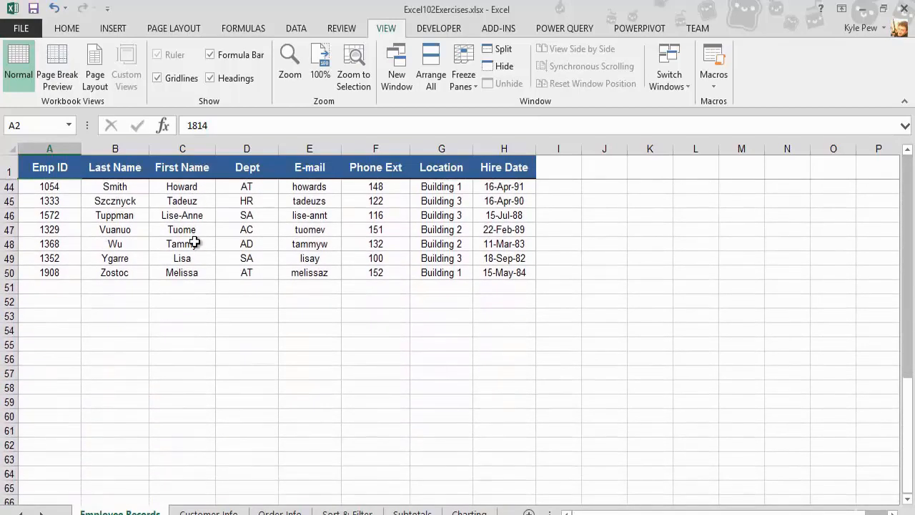
scroll(195, 242, "up", 7)
scroll(194, 243, "up", 7)
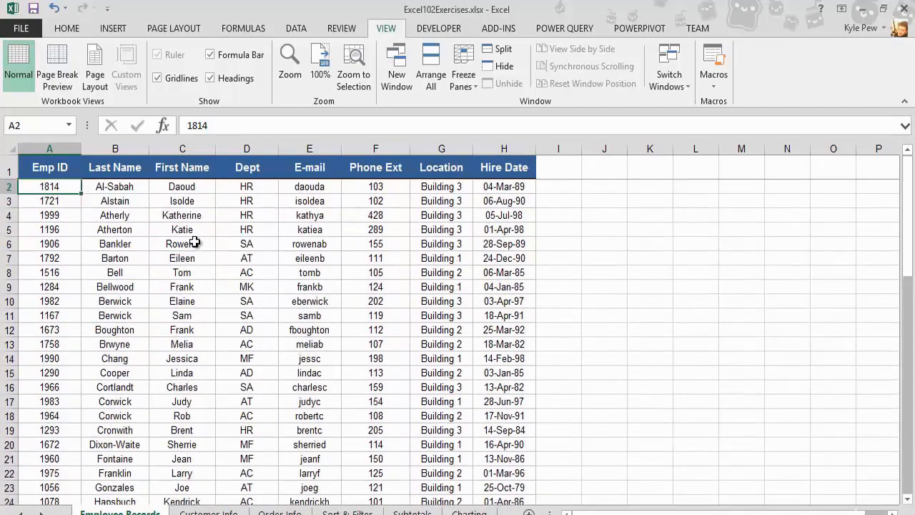
scroll(195, 242, "down", 6)
scroll(194, 243, "down", 6)
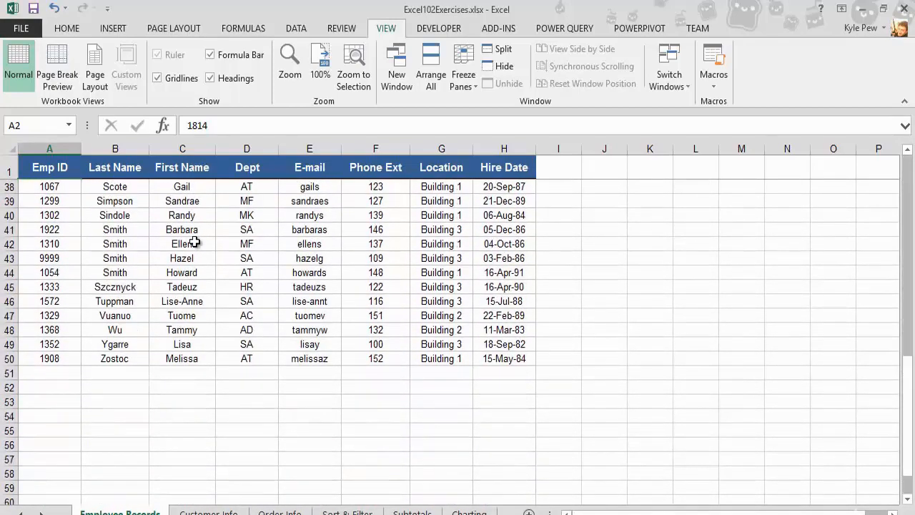
scroll(194, 242, "up", 12)
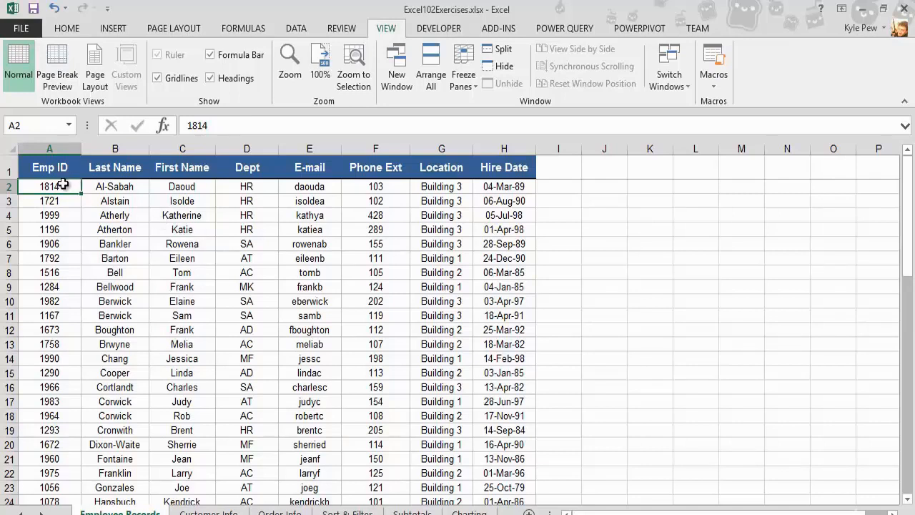
left_click(459, 84)
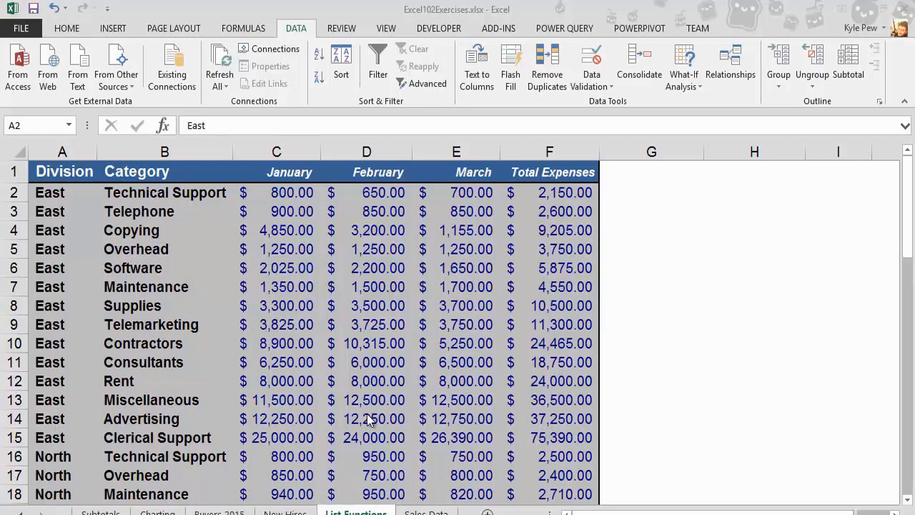
Look over the East and North division expense rows in the List Functions sheet.
scroll(54, 405, "down", 1)
scroll(54, 406, "down", 3)
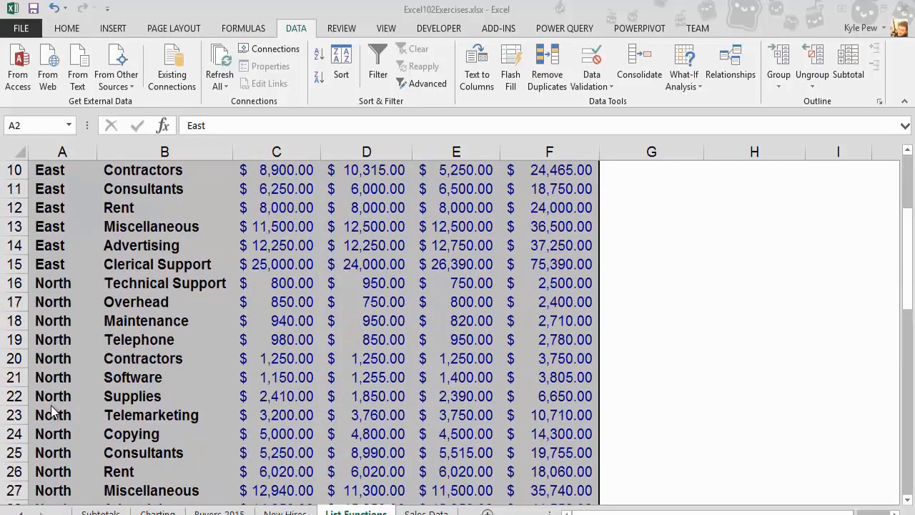
scroll(181, 386, "up", 3)
scroll(181, 386, "up", 1)
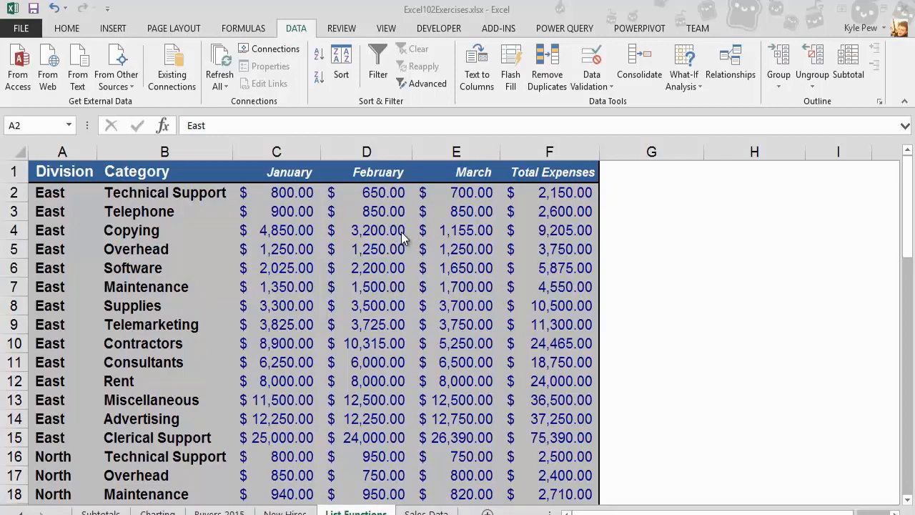
left_click(276, 149)
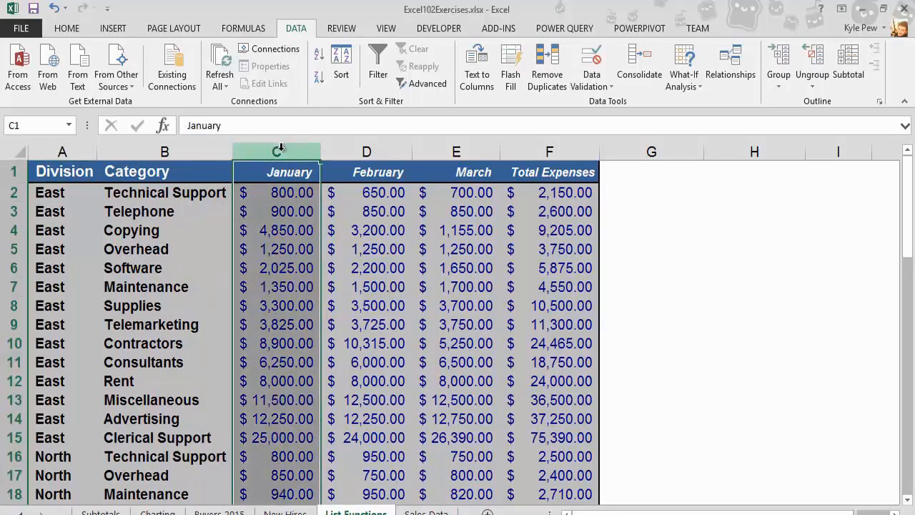
right_click(284, 156)
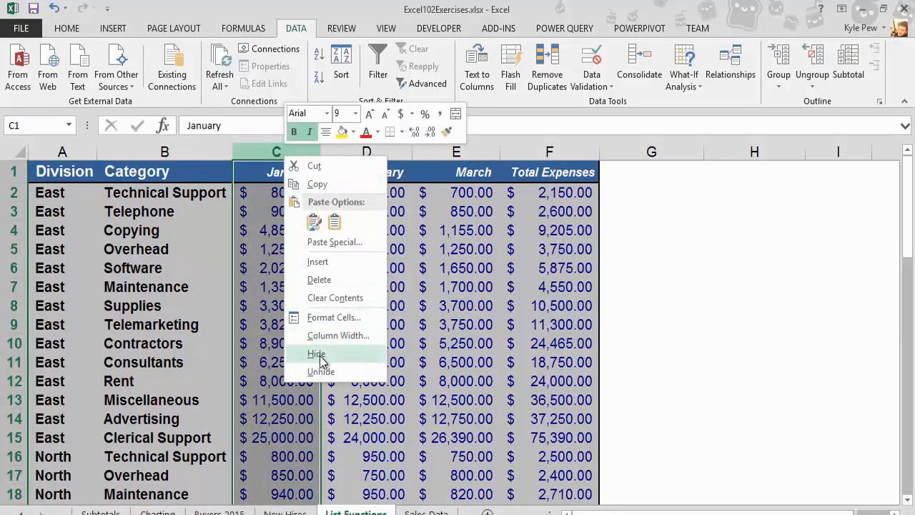
left_click(425, 276)
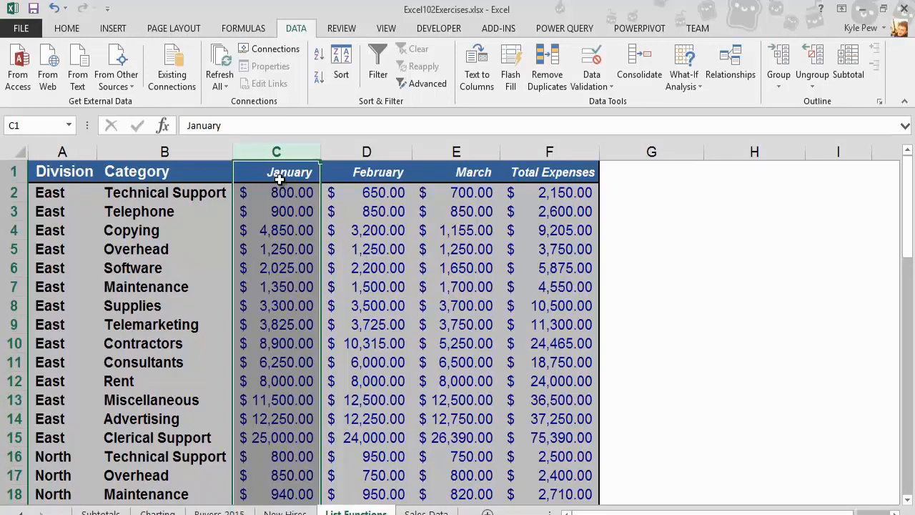
Group the January column in the outline, and collapse and re-expand that group.
left_click(276, 150)
left_click(779, 88)
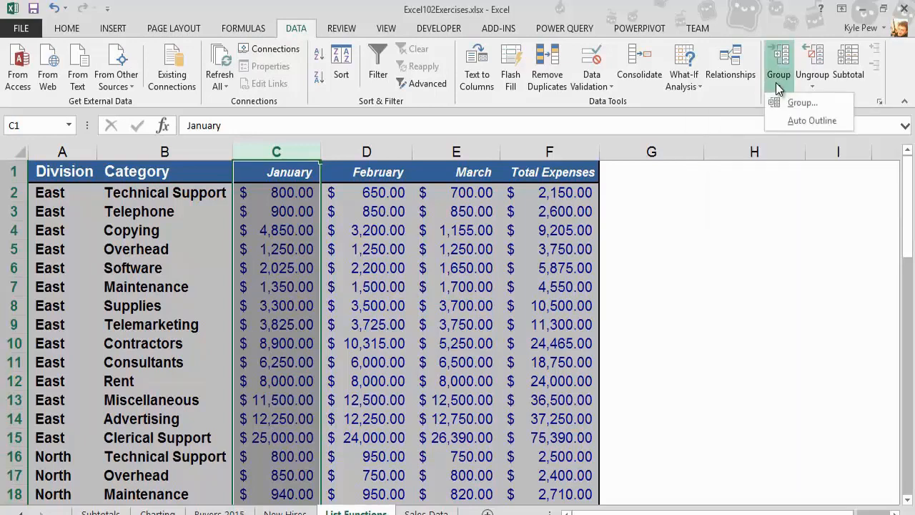
left_click(802, 104)
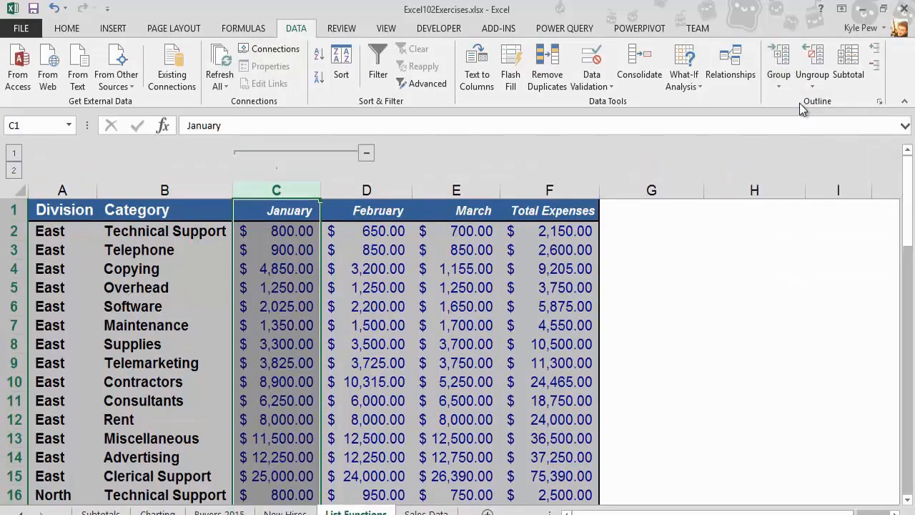
left_click(366, 155)
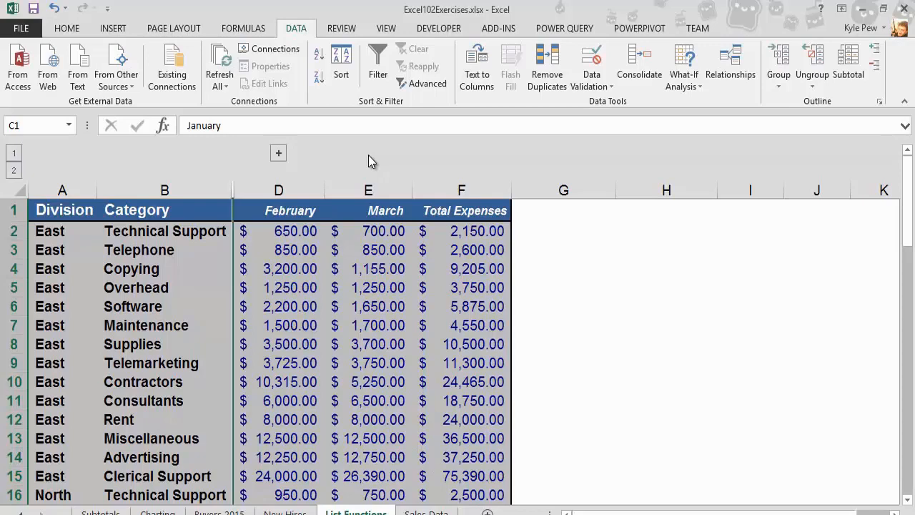
left_click(279, 155)
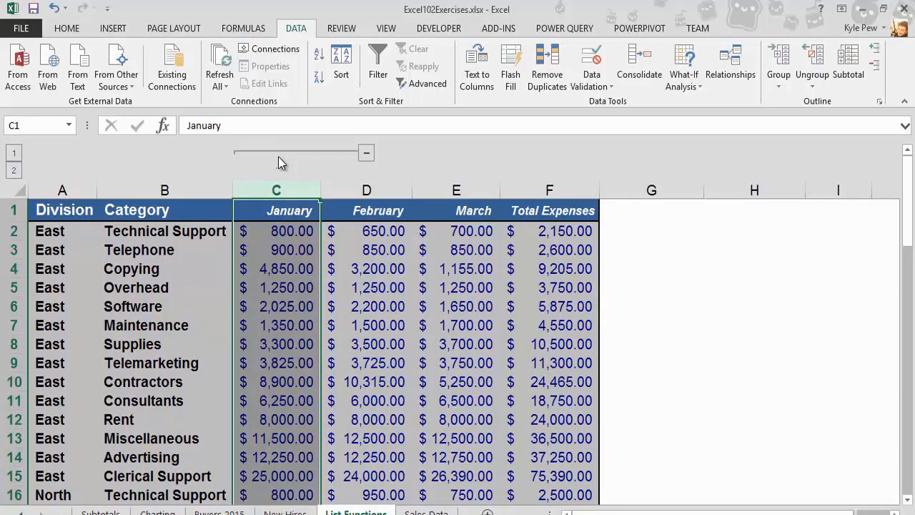
Group the January and February columns together as a second outline level.
left_click_drag(268, 187, 362, 184)
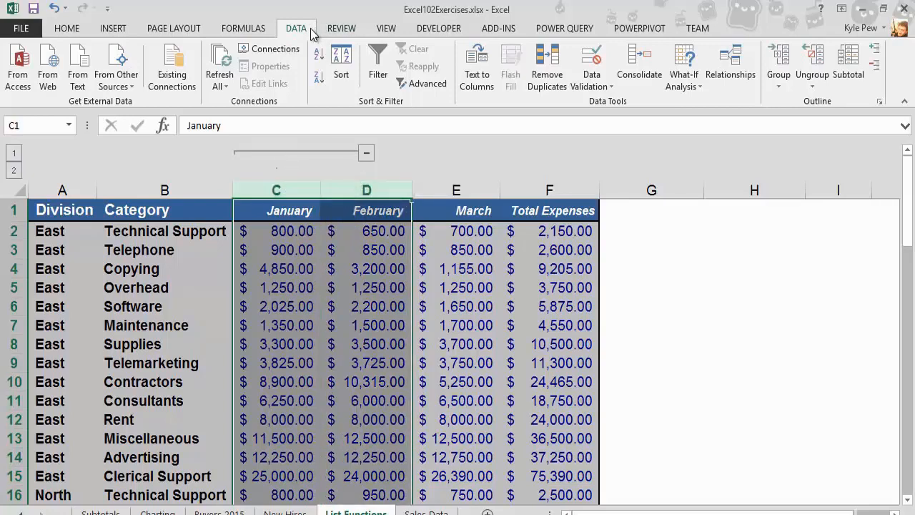
left_click(777, 82)
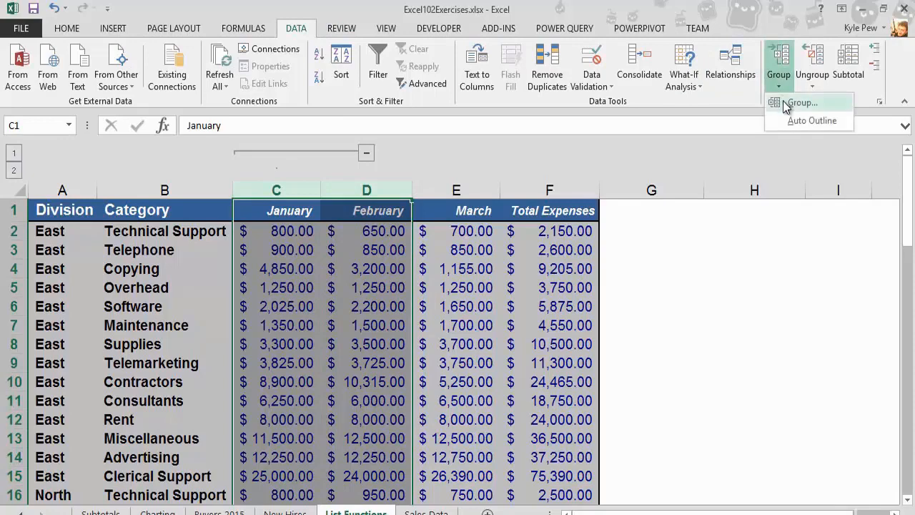
left_click(784, 102)
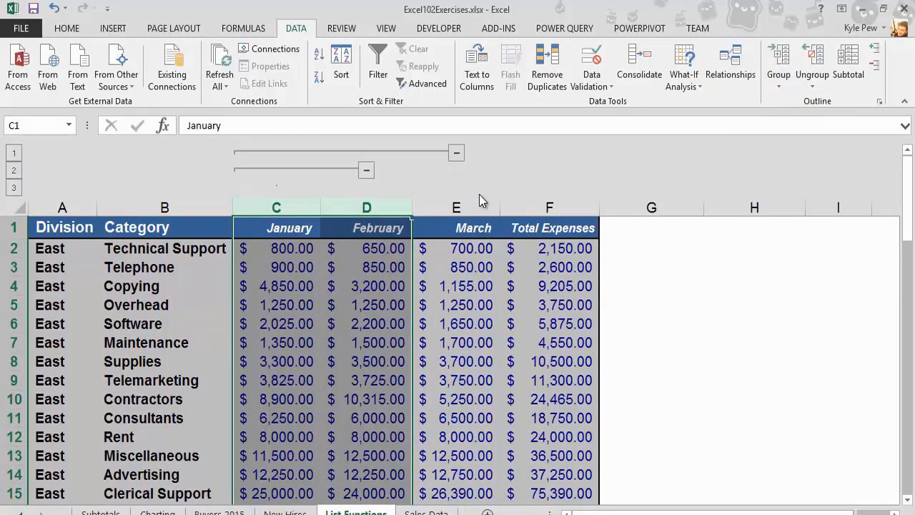
Collapse and re-expand the inner January group, and collapse the outer group covering January and February.
left_click(366, 175)
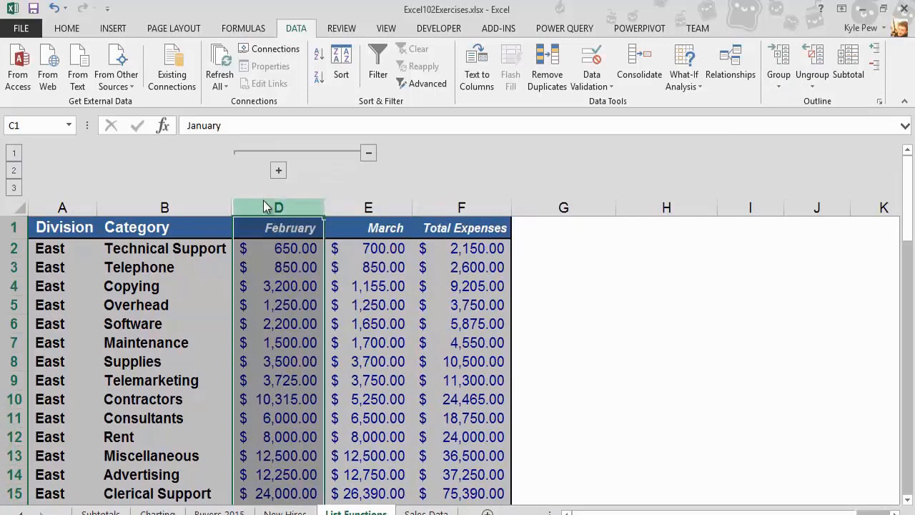
left_click(278, 173)
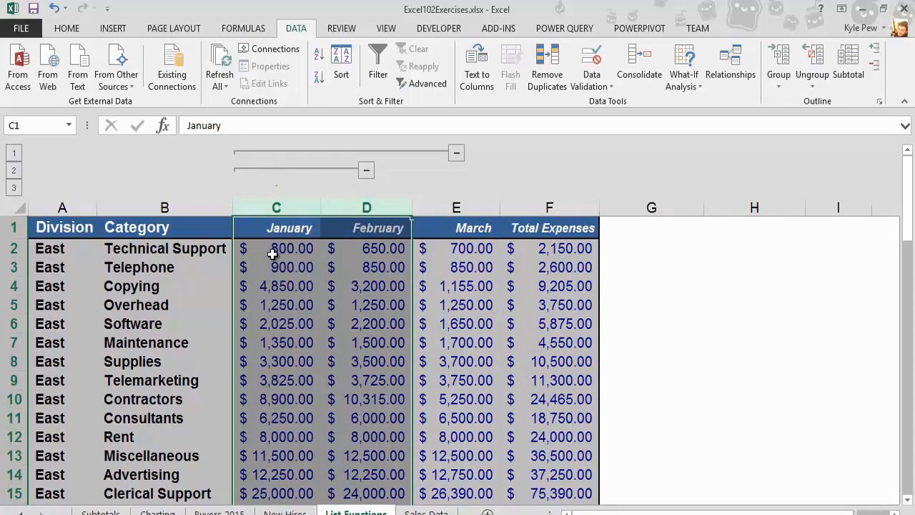
left_click(457, 153)
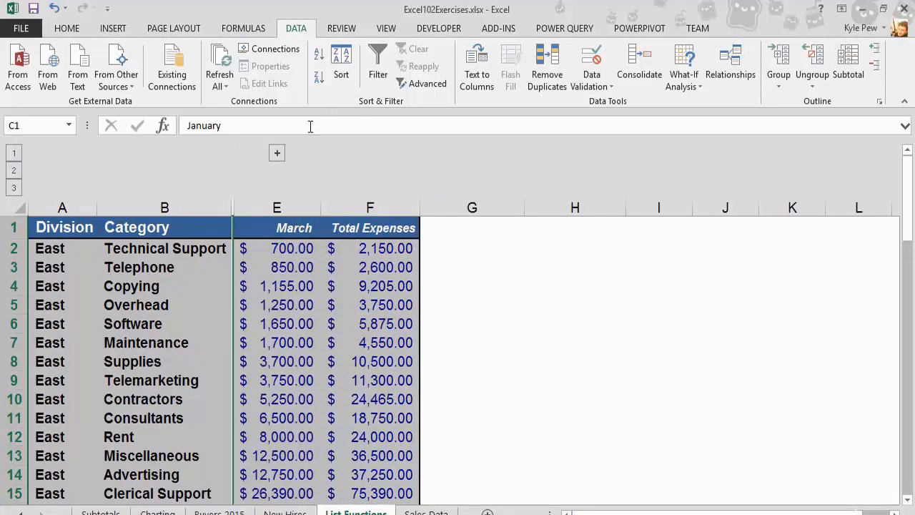
Group the January, February and March columns together as a third outline level, and collapse and re-expand that outer group.
left_click(277, 153)
left_click_drag(284, 207, 451, 207)
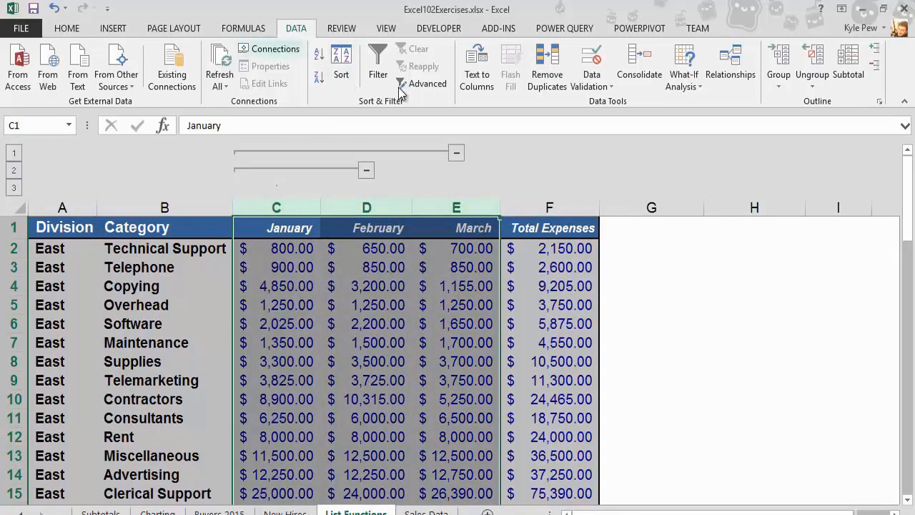
left_click(778, 64)
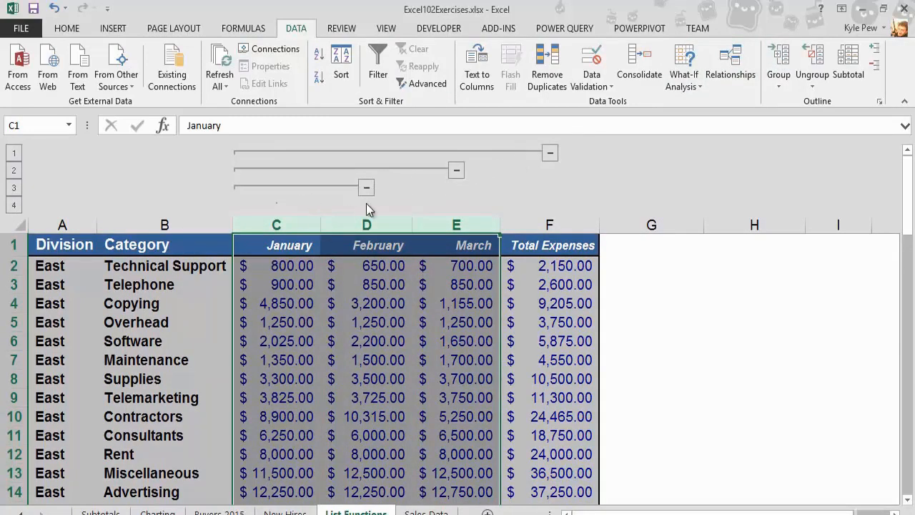
left_click(549, 154)
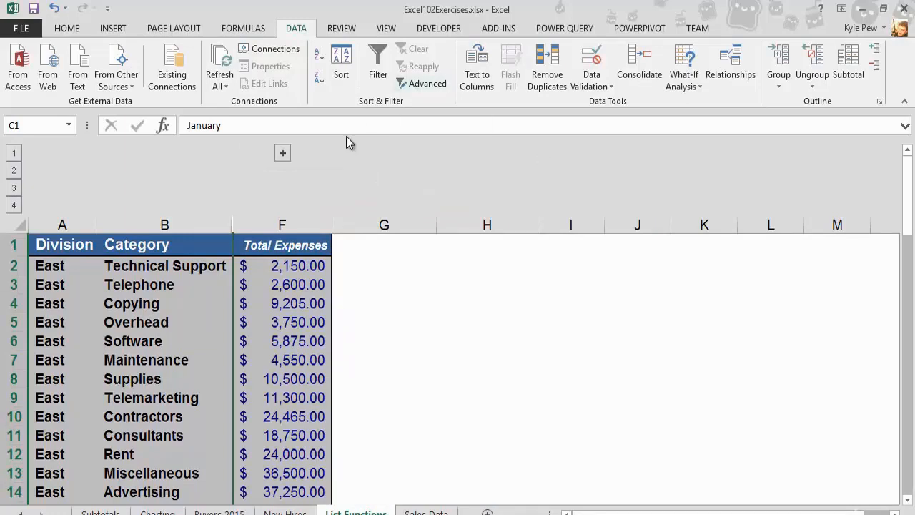
left_click(282, 153)
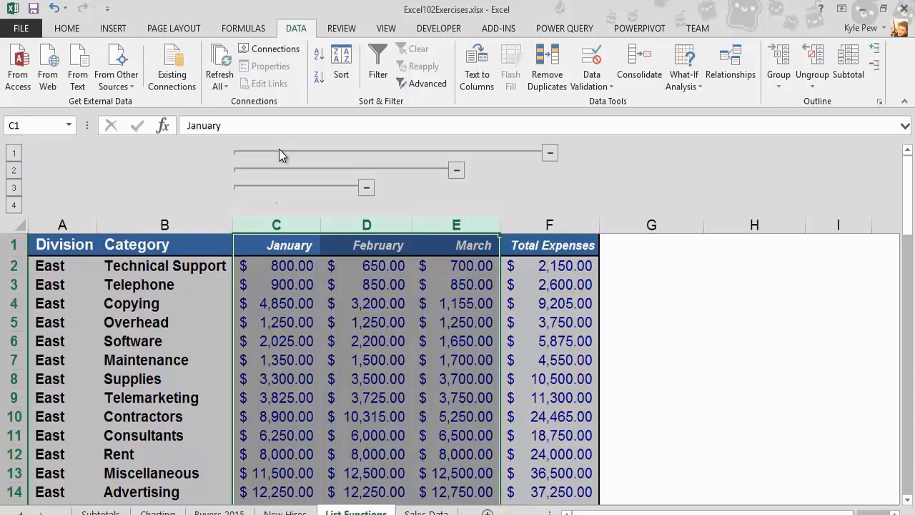
Group the East division rows 2 through 15 in the outline, and collapse and re-expand that row group.
scroll(178, 268, "down", 1)
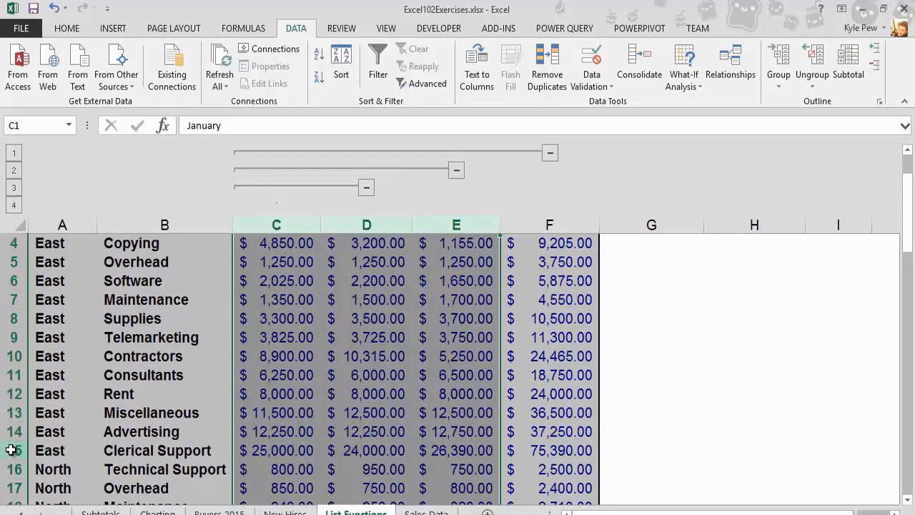
left_click_drag(14, 450, 19, 266)
scroll(71, 336, "down", 3)
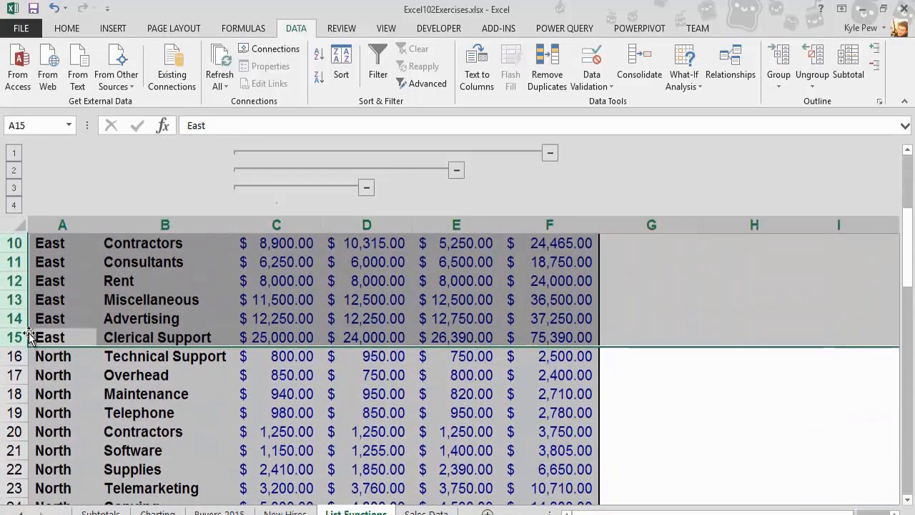
scroll(127, 332, "up", 3)
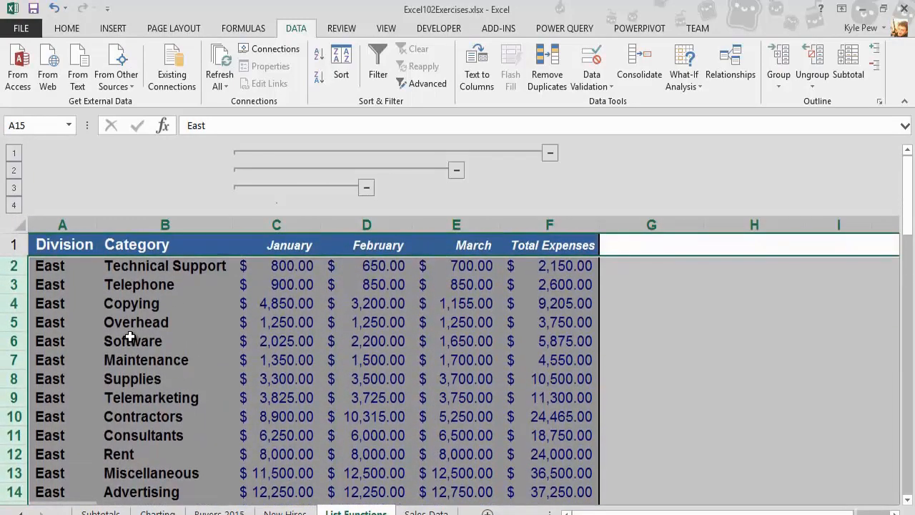
left_click(778, 82)
left_click(784, 103)
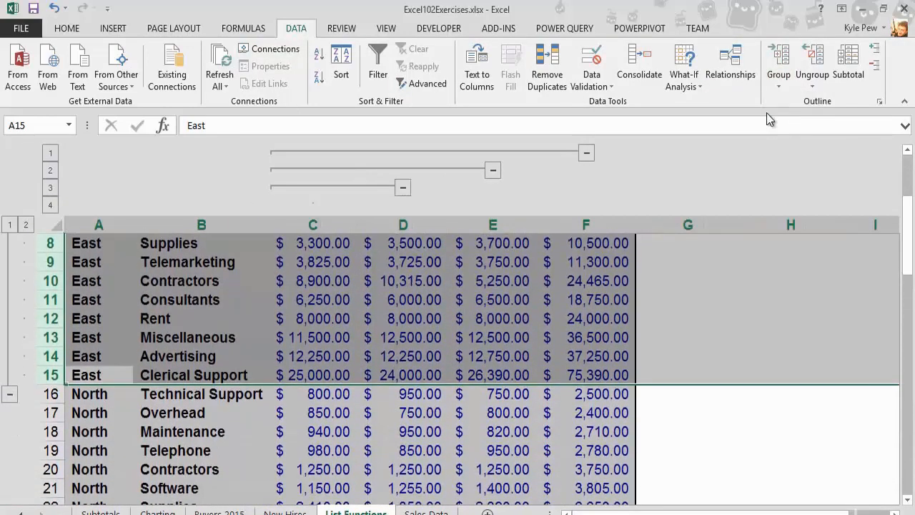
scroll(18, 318, "up", 3)
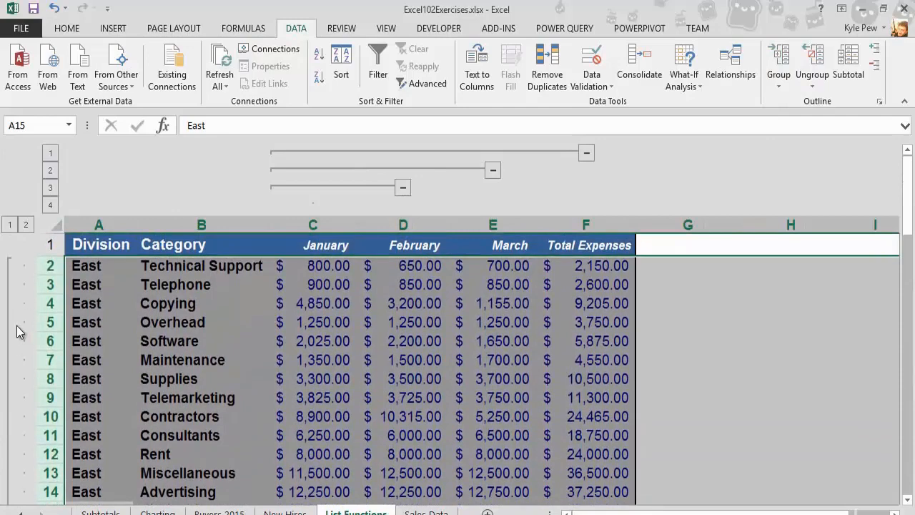
left_click(10, 226)
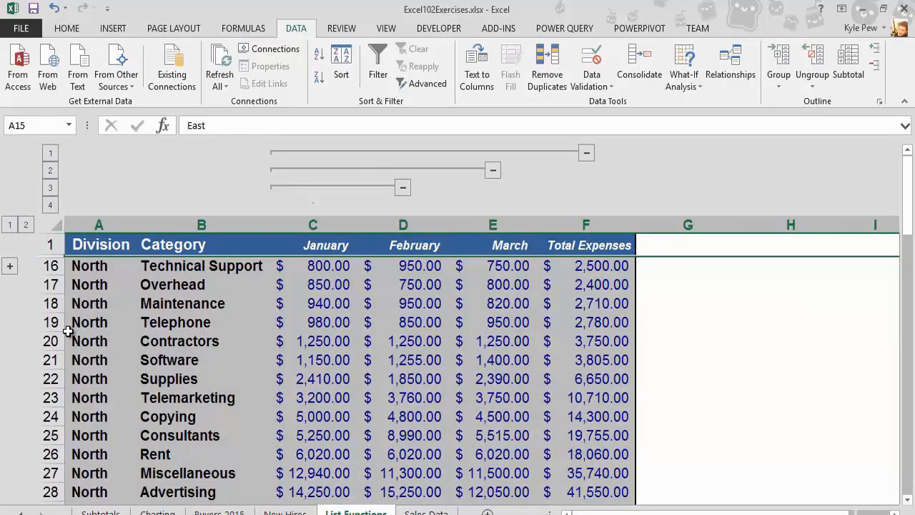
left_click(9, 266)
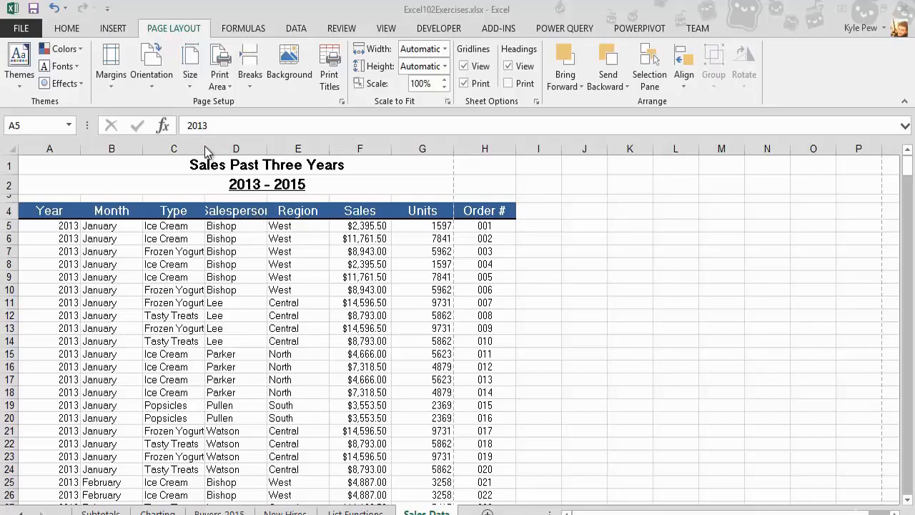
Widen the Type and Salesperson columns in the Sales Data sheet so their full text fits.
left_click_drag(205, 148, 215, 148)
left_click_drag(278, 148, 291, 149)
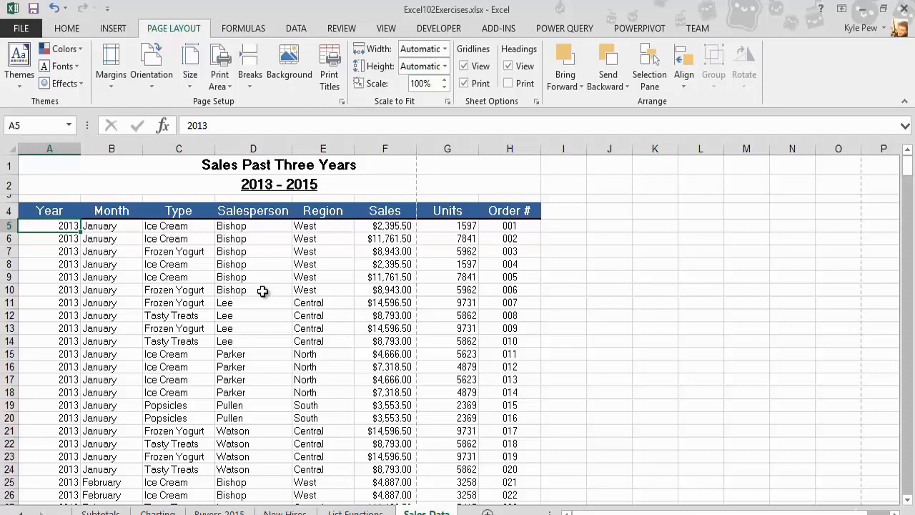
Compare the first two pages of the Sales Data sheet in the print preview, and return to the worksheet.
left_click(22, 28)
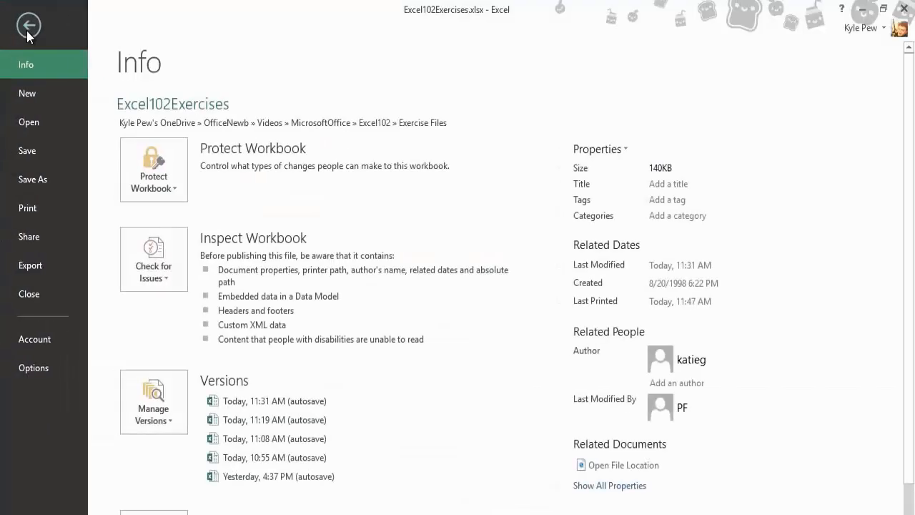
left_click(32, 218)
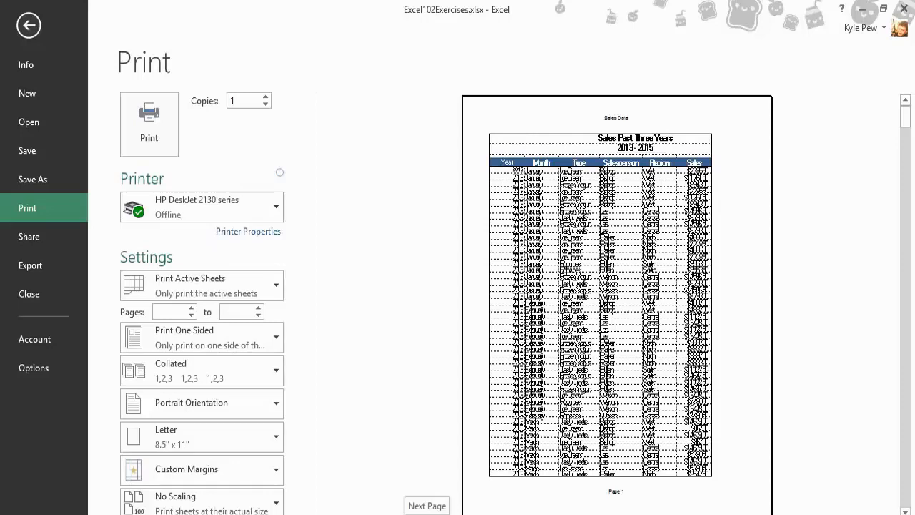
left_click(404, 514)
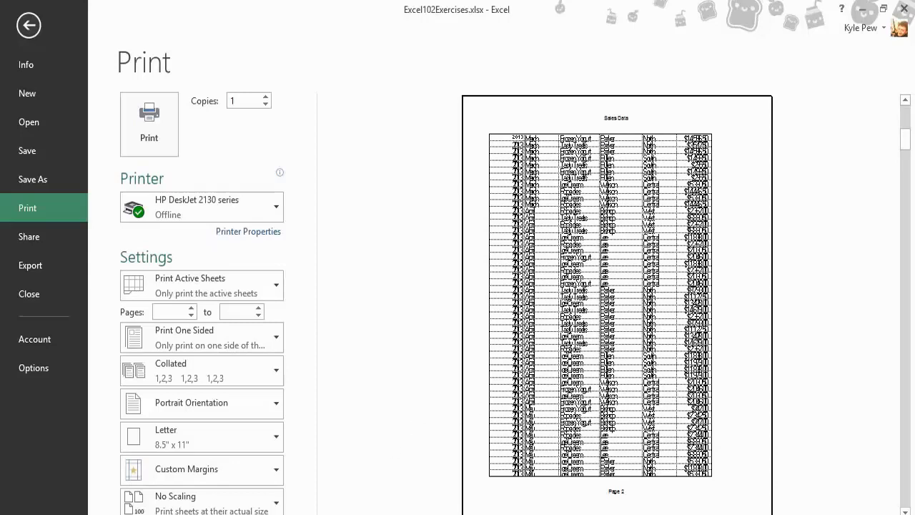
left_click(334, 514)
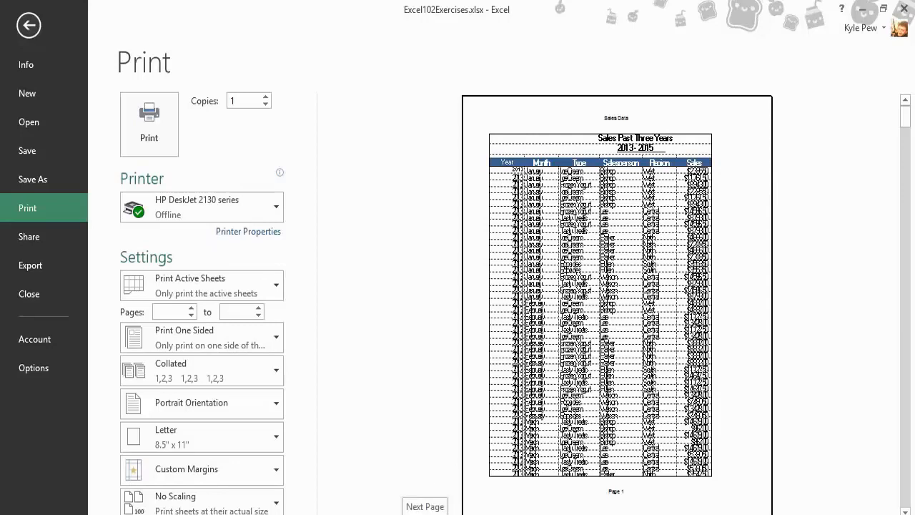
left_click(402, 514)
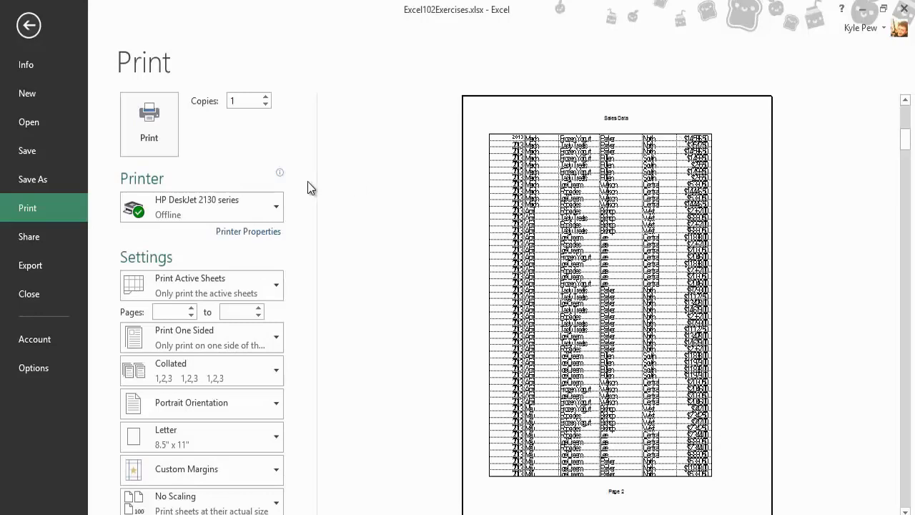
left_click(28, 26)
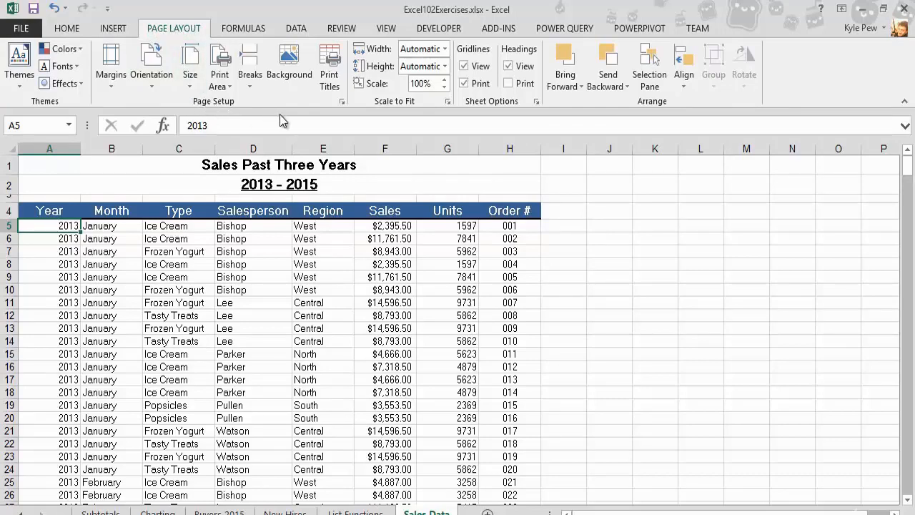
Set header row 4 ($4:$4) to repeat at the top of every printed page, and open the print preview.
left_click(337, 85)
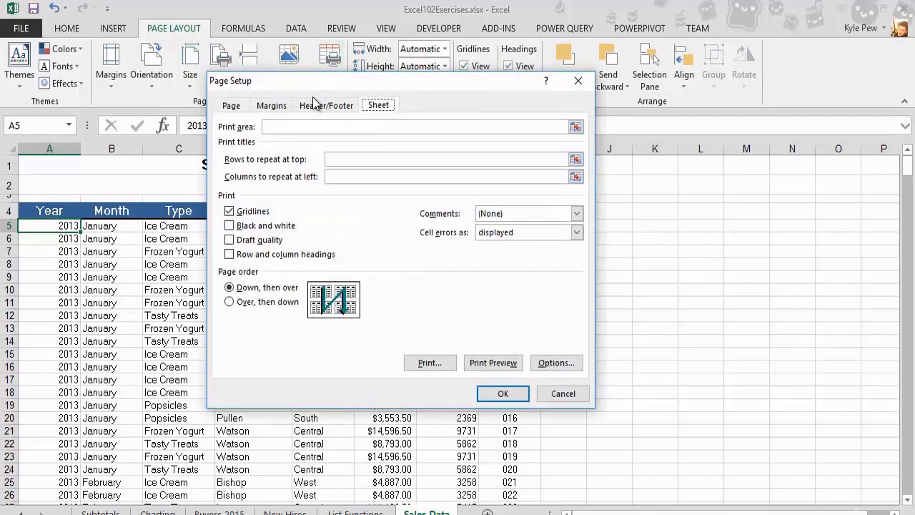
left_click_drag(313, 89, 247, 243)
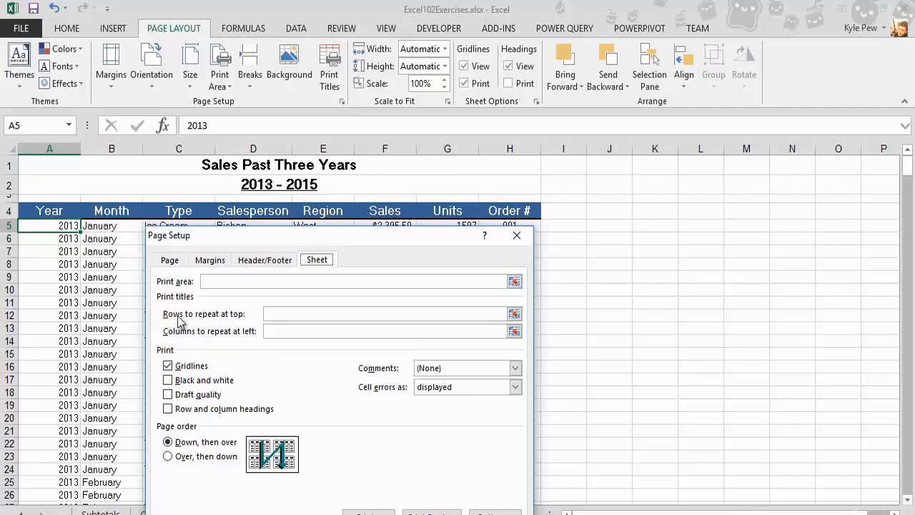
left_click(276, 315)
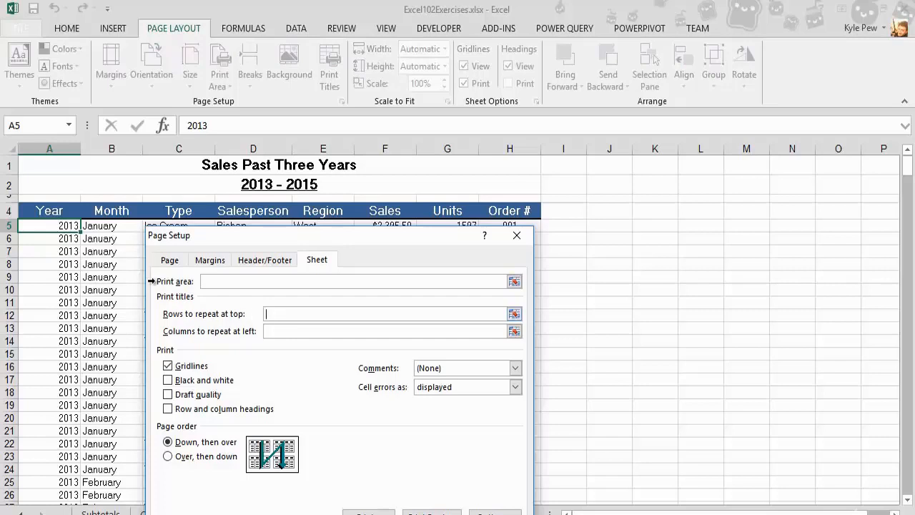
left_click(10, 210)
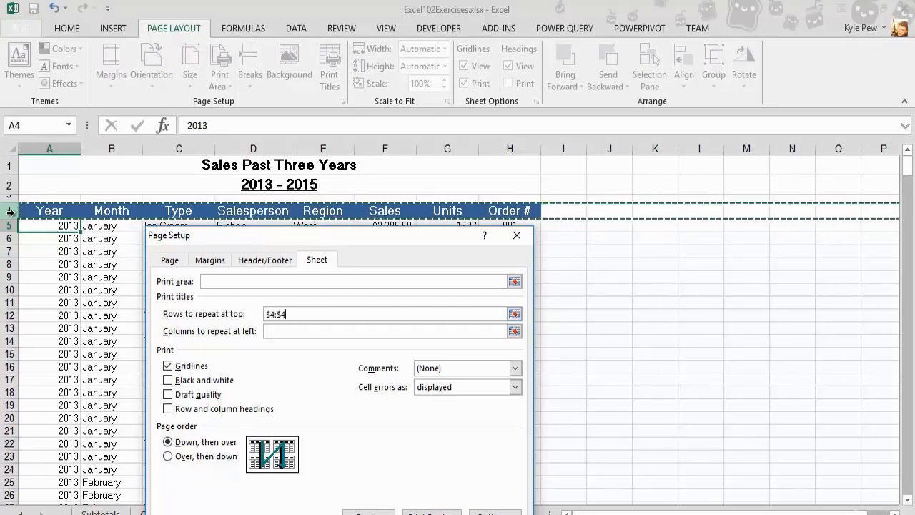
left_click_drag(216, 240, 182, 176)
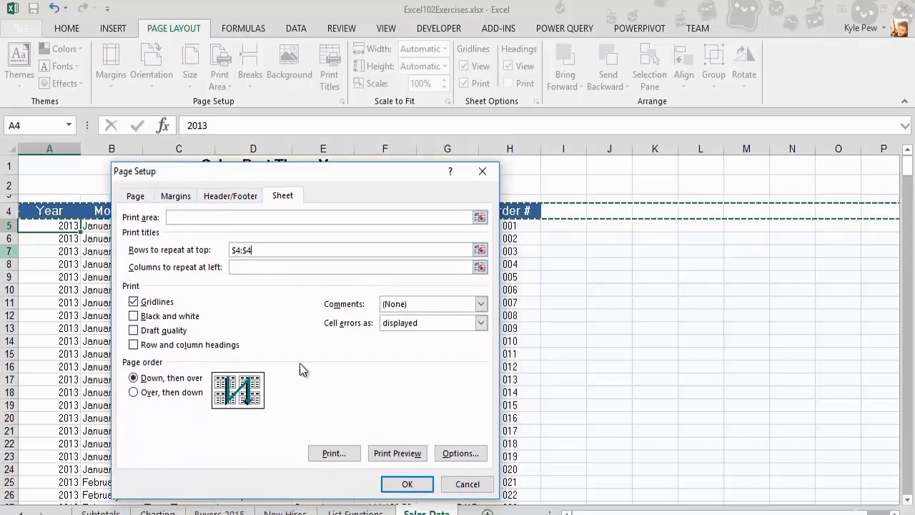
left_click(397, 453)
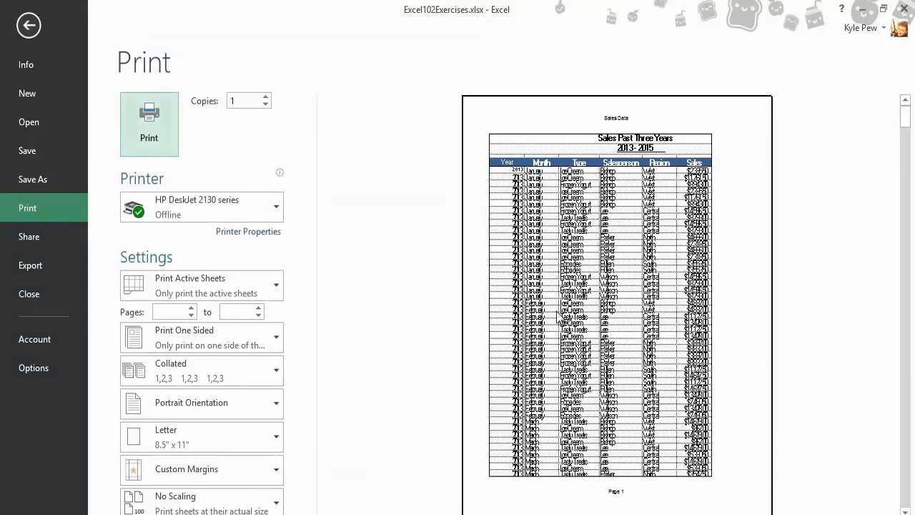
Page through the print preview up to page 10 to check the header row on each page.
left_click(400, 513)
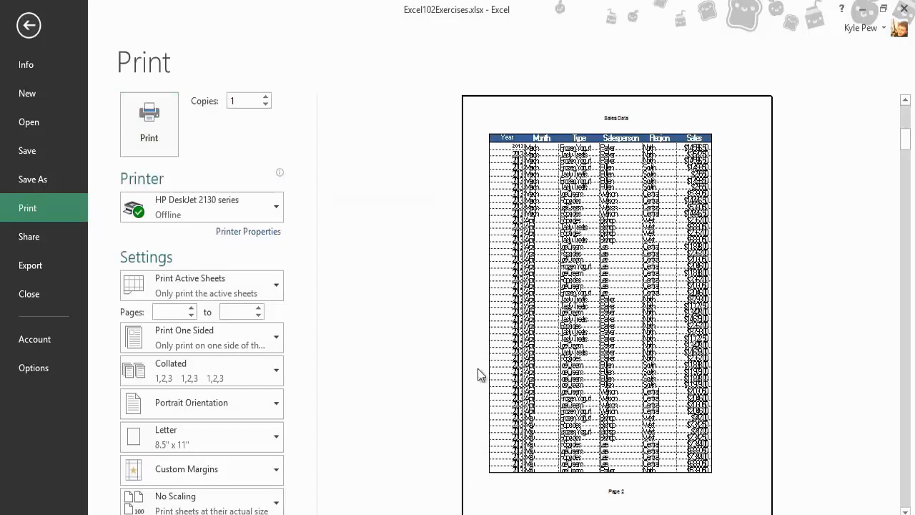
scroll(617, 300, "down", 3)
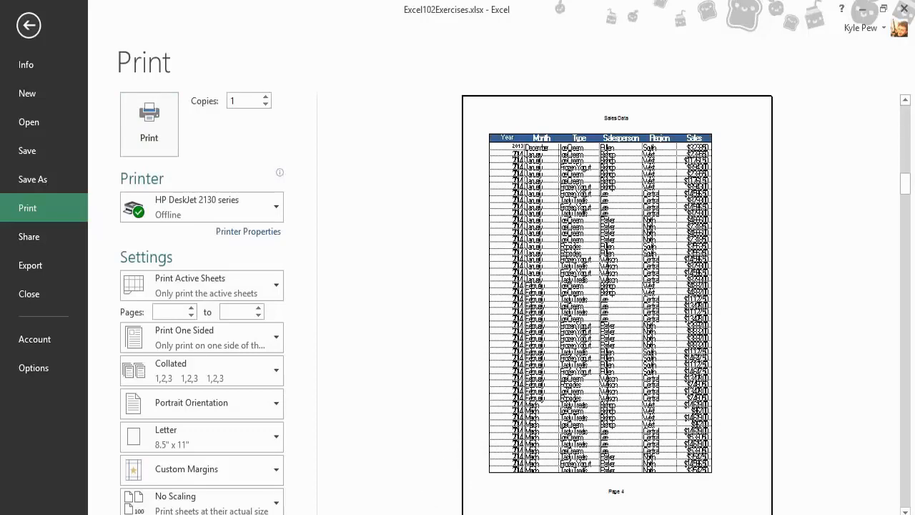
scroll(616, 300, "down", 2)
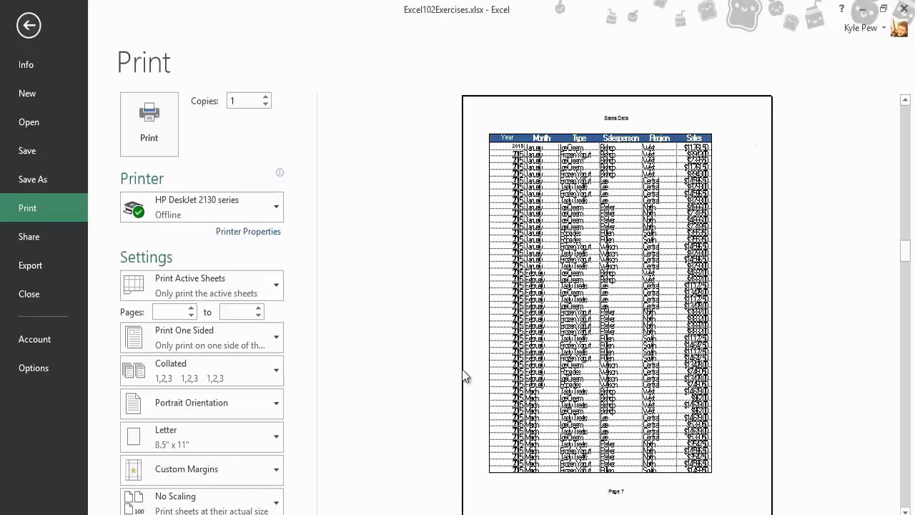
scroll(616, 301, "down", 1)
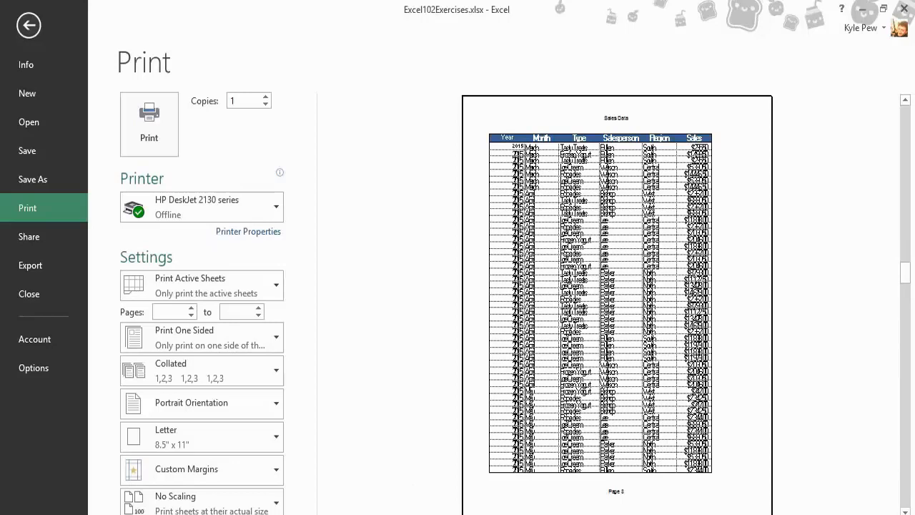
scroll(616, 300, "down", 1)
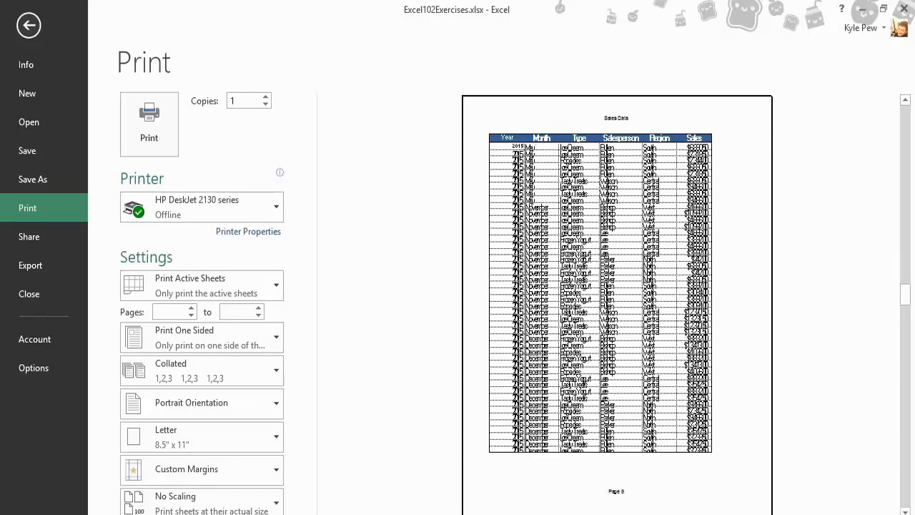
scroll(616, 300, "down", 1)
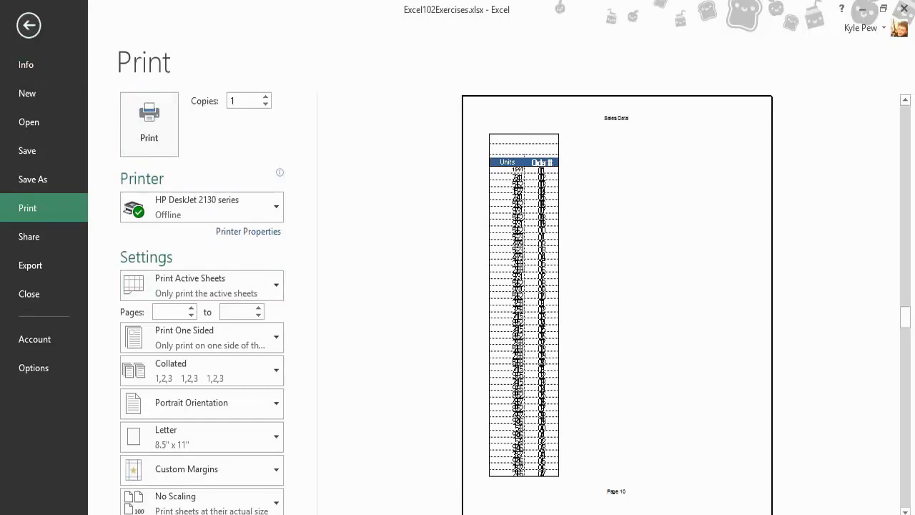
Go back to page 1 of the print preview and return to the Sales Data worksheet.
left_click(336, 514)
left_click(336, 514)
left_click(336, 514)
left_click(336, 514)
left_click(336, 514)
left_click(336, 514)
left_click(336, 514)
left_click(336, 514)
left_click(341, 509)
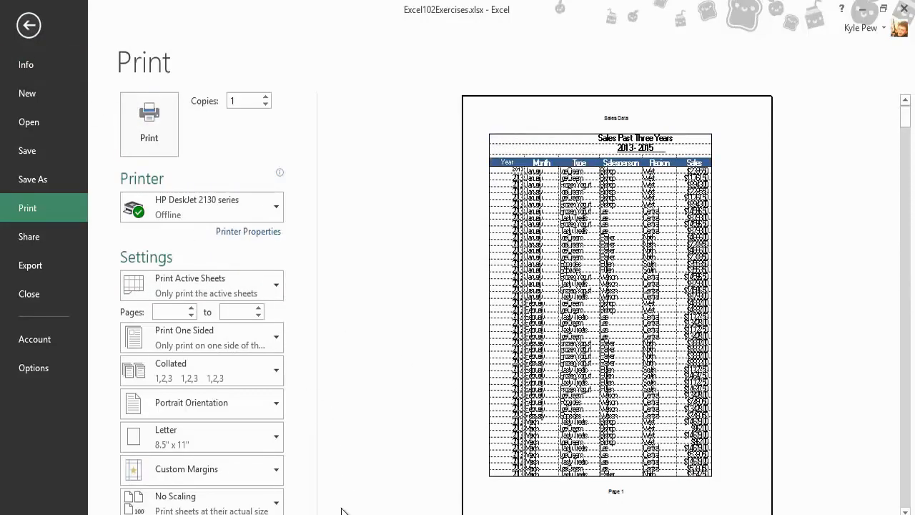
left_click(27, 27)
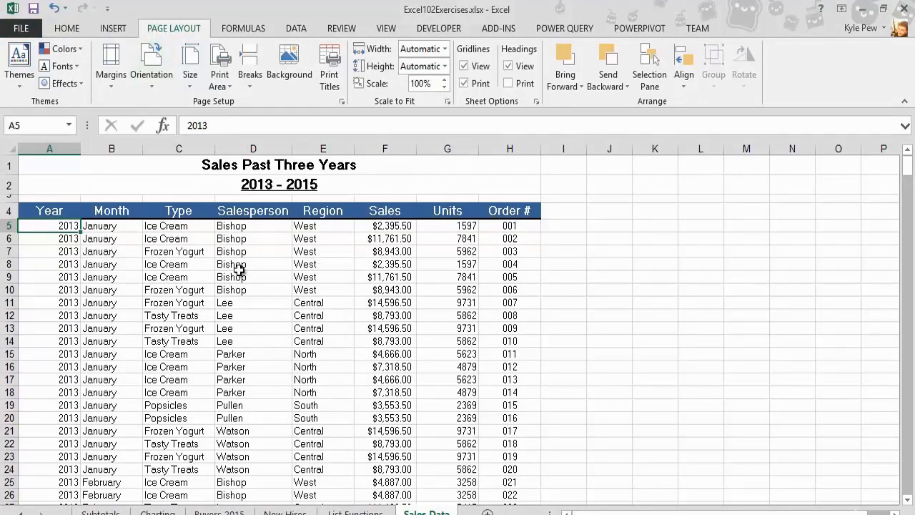
Show the Sales Data sheet in Page Break Preview and look over the break between pages 1 and 2.
left_click(386, 28)
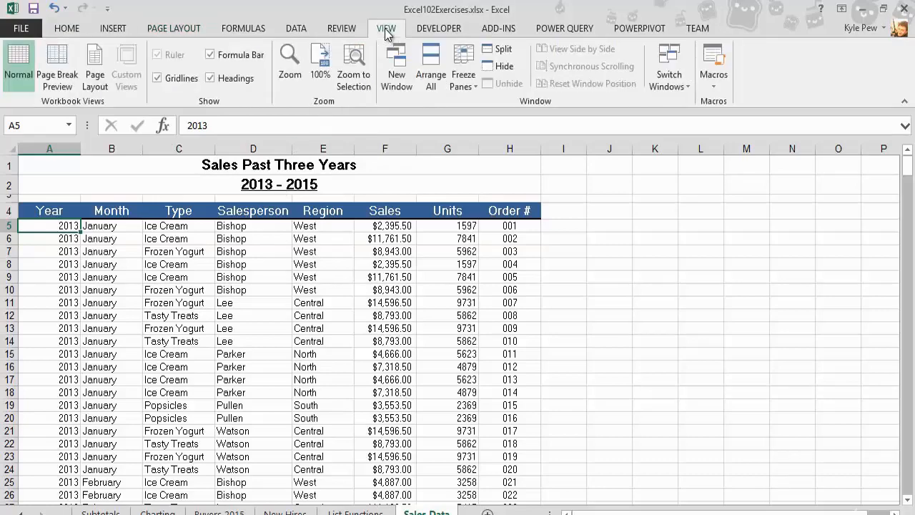
left_click(62, 84)
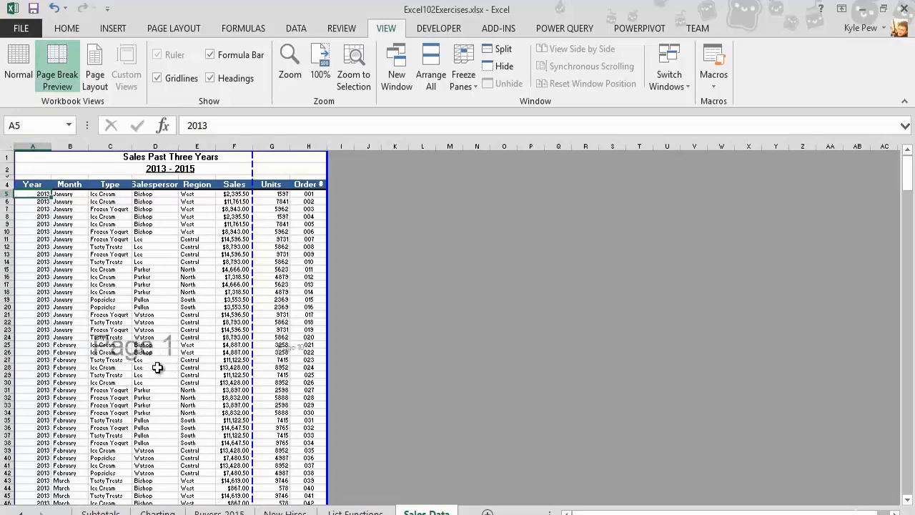
scroll(157, 367, "down", 14)
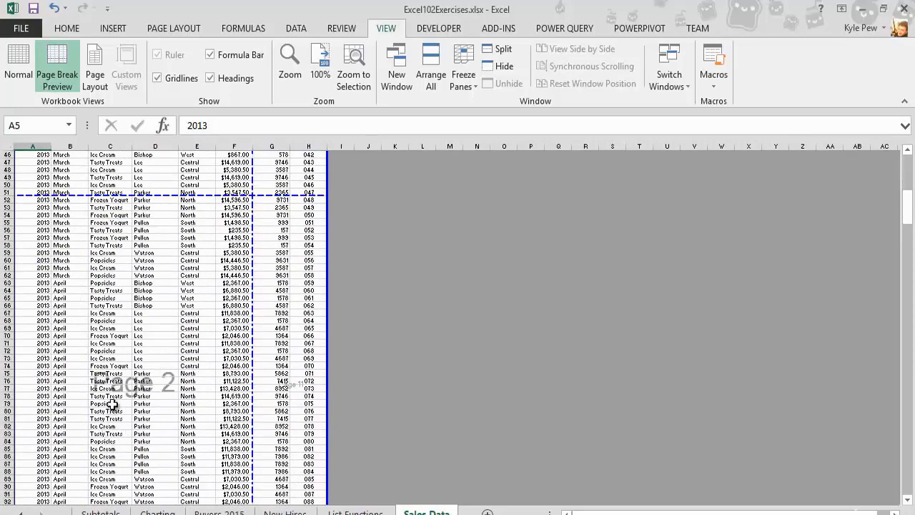
Examine the page breaks and page numbering from page 1 down to page 3 in the Sales Data sheet's Page Break Preview.
scroll(170, 396, "down", 2)
scroll(170, 396, "down", 14)
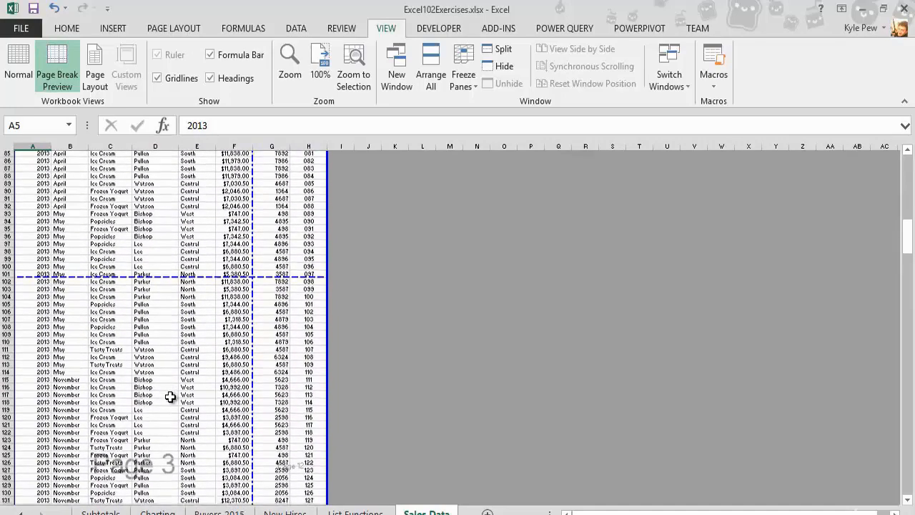
scroll(185, 404, "up", 20)
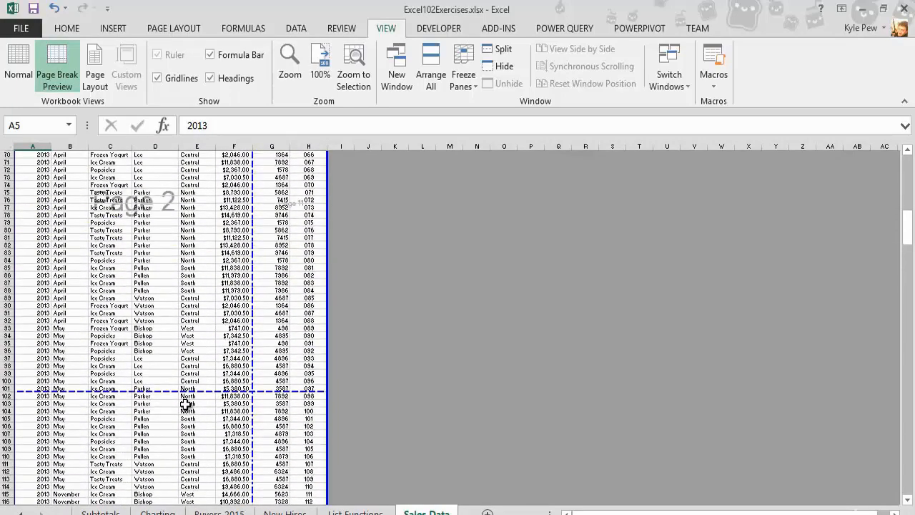
scroll(185, 405, "up", 1)
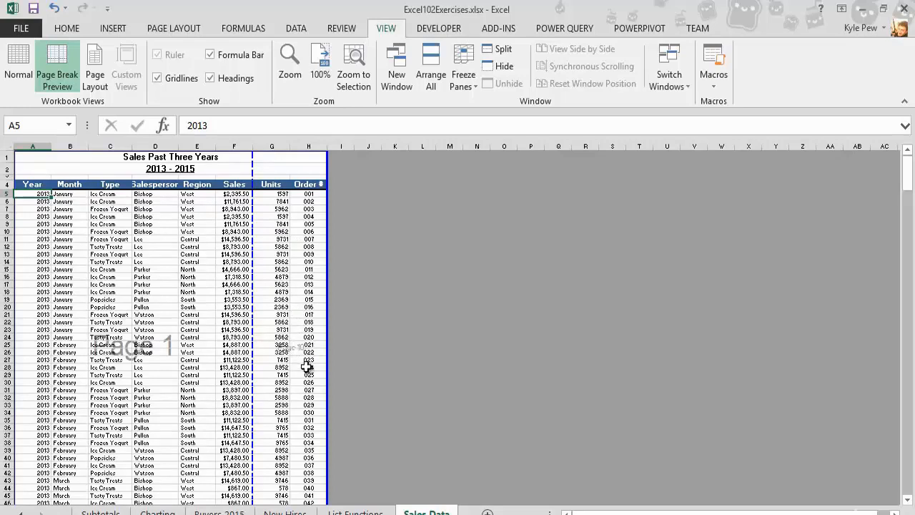
scroll(293, 429, "down", 3)
scroll(293, 429, "down", 13)
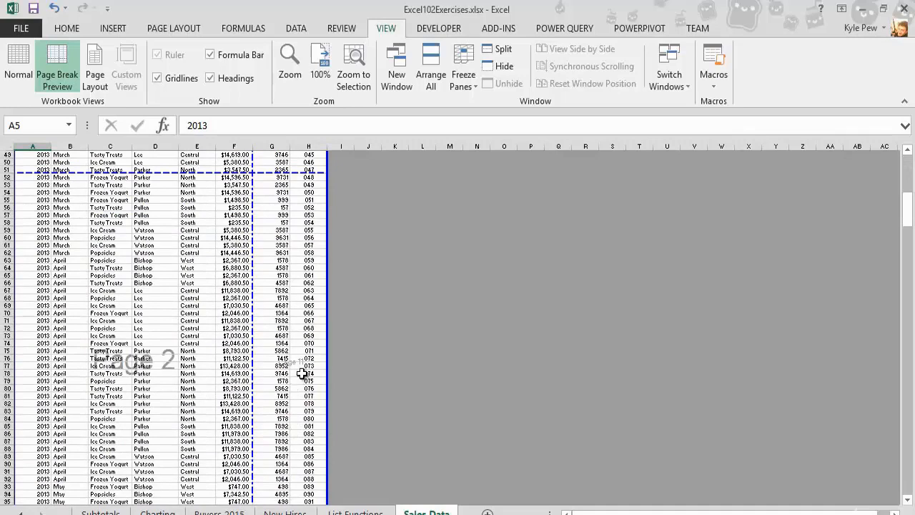
scroll(207, 380, "up", 16)
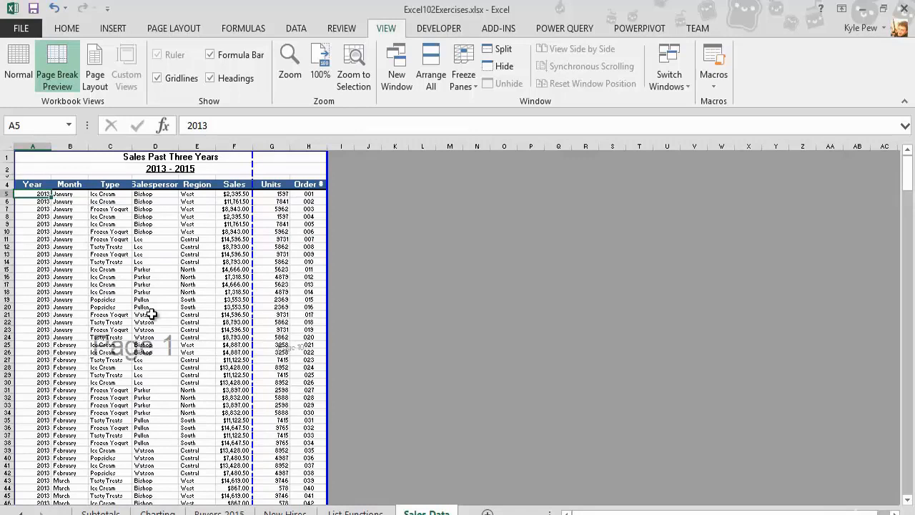
Compare the rows split between pages 1 and 2 and the separate pages holding the Units and Order # columns.
left_click(120, 247)
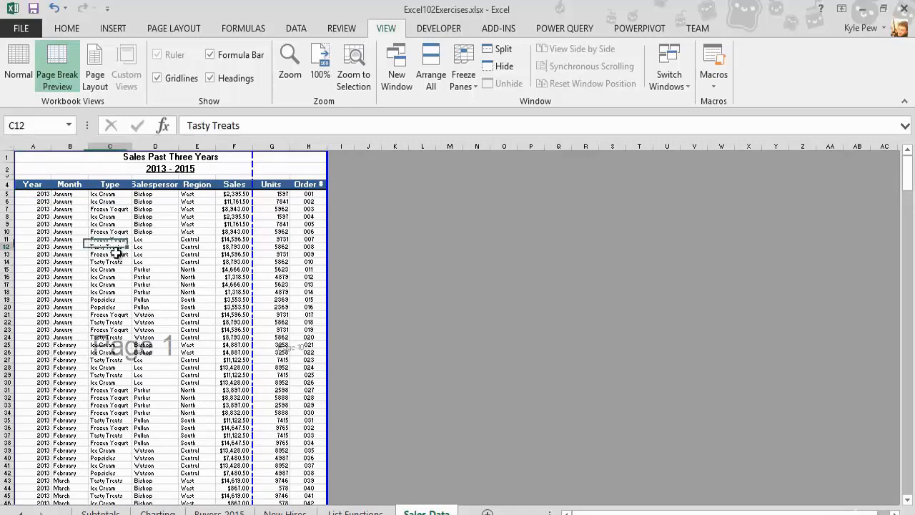
left_click(284, 253)
left_click(119, 254)
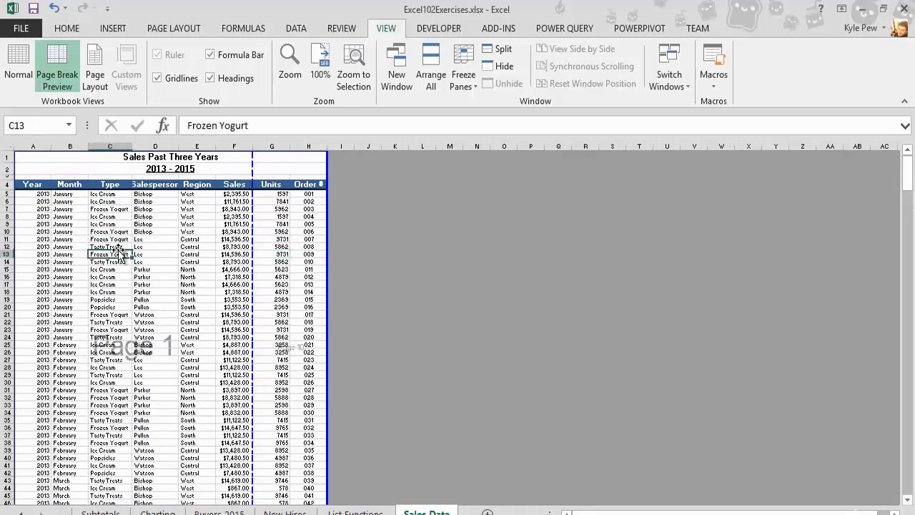
left_click(308, 253)
scroll(292, 271, "down", 12)
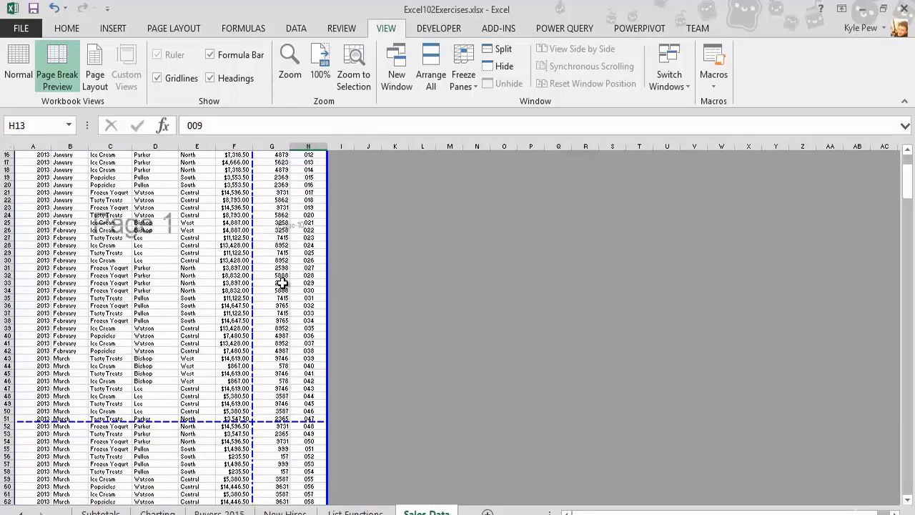
left_click(120, 381)
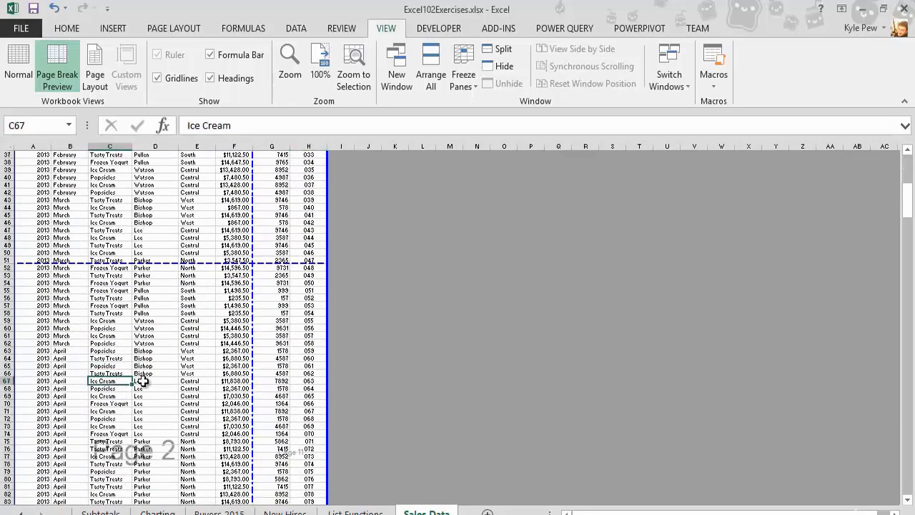
left_click_drag(283, 381, 284, 387)
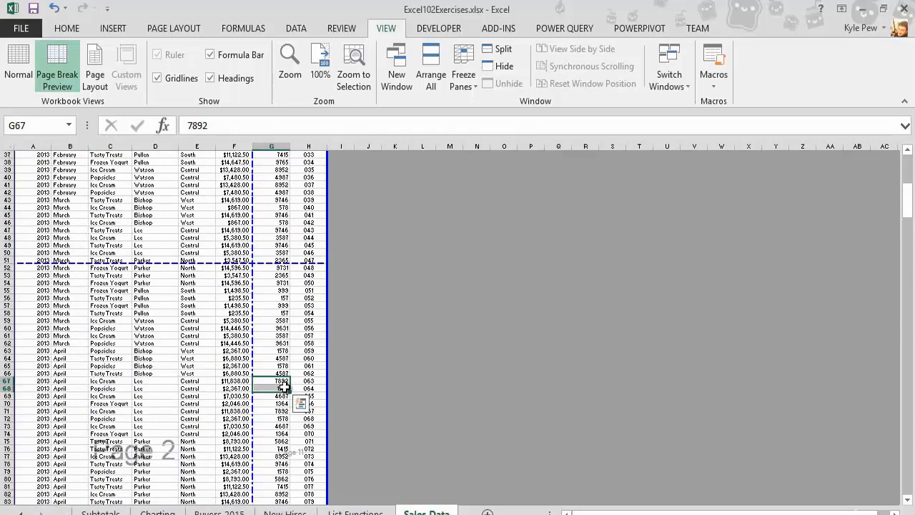
left_click(234, 321)
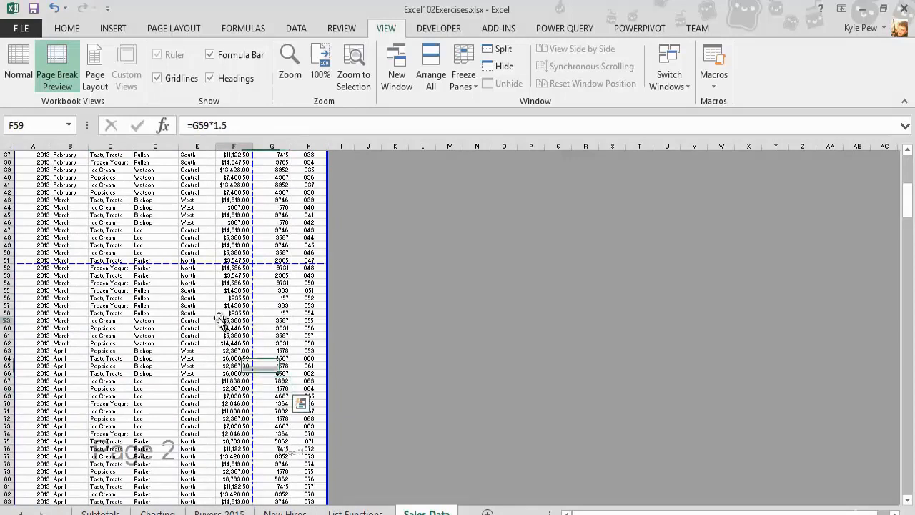
Set the Sales Data sheet's printed page order to Over, then down.
left_click(175, 27)
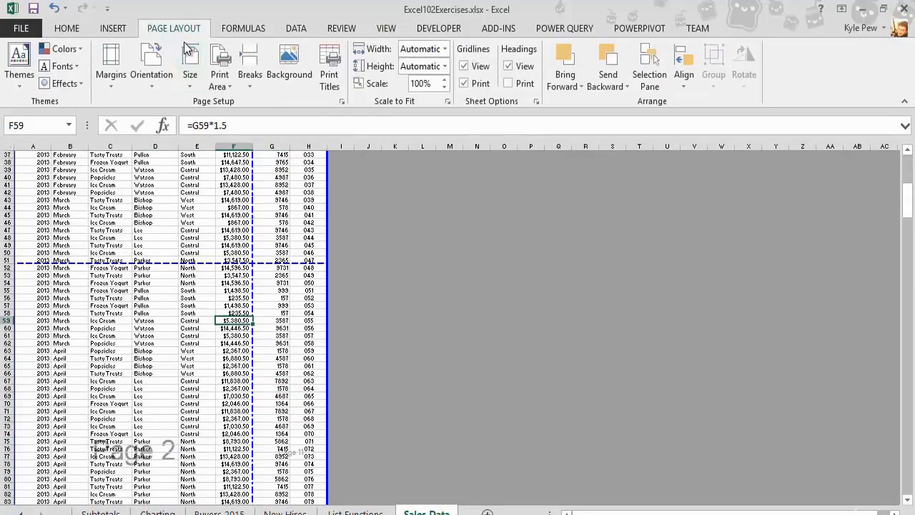
left_click(330, 80)
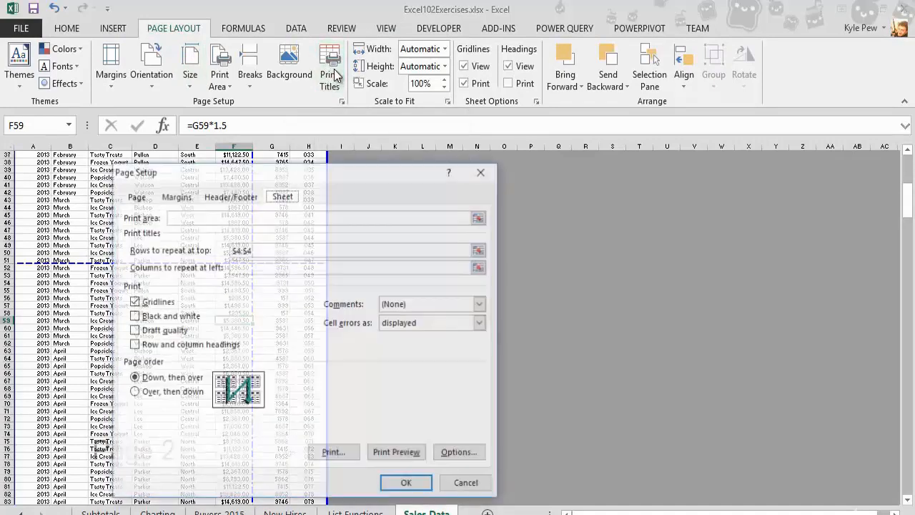
left_click_drag(236, 174, 91, 116)
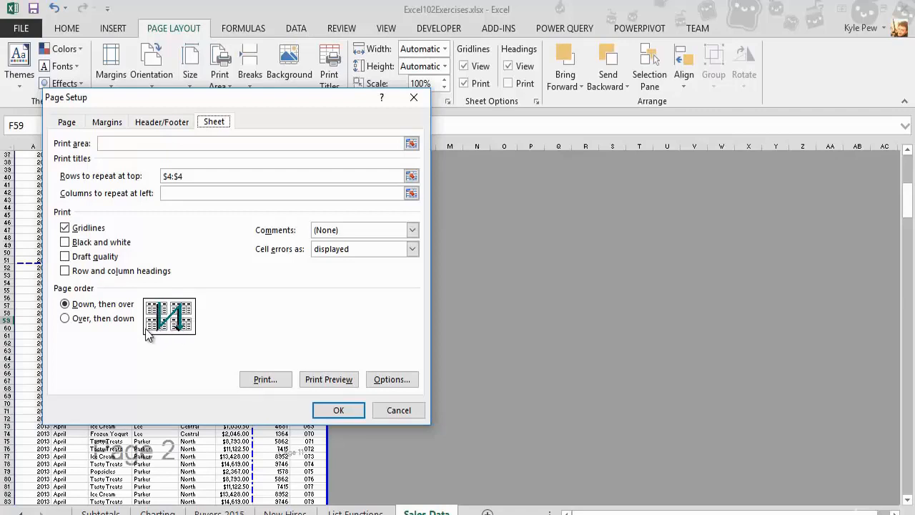
left_click(75, 320)
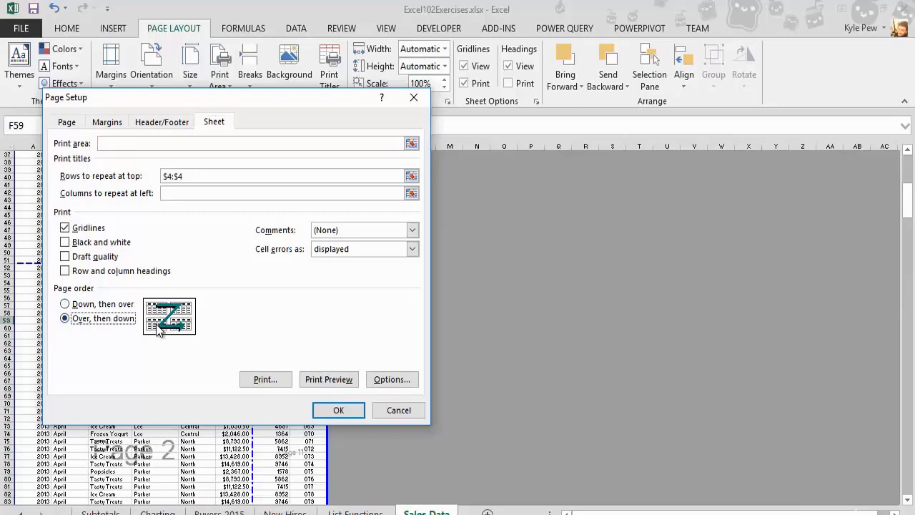
left_click(322, 410)
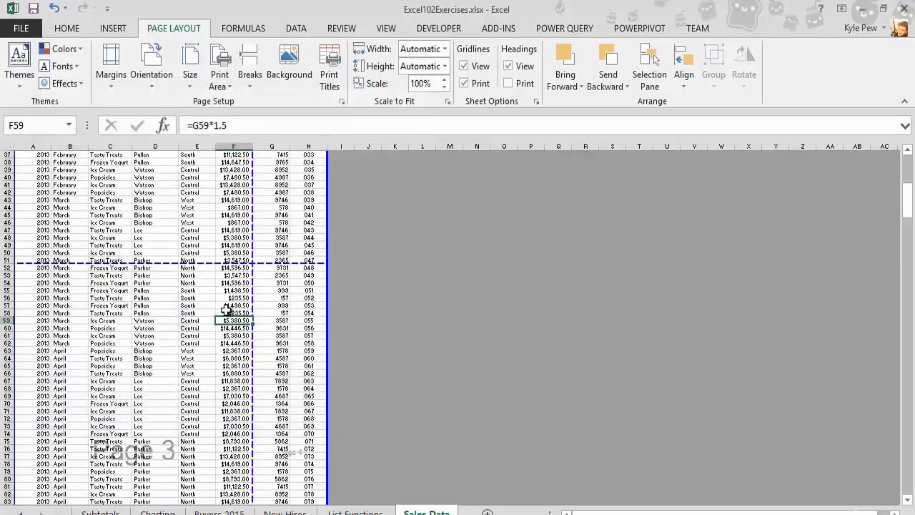
Open the print preview and page forward from page 1 to check the order in which the pages print.
left_click(25, 28)
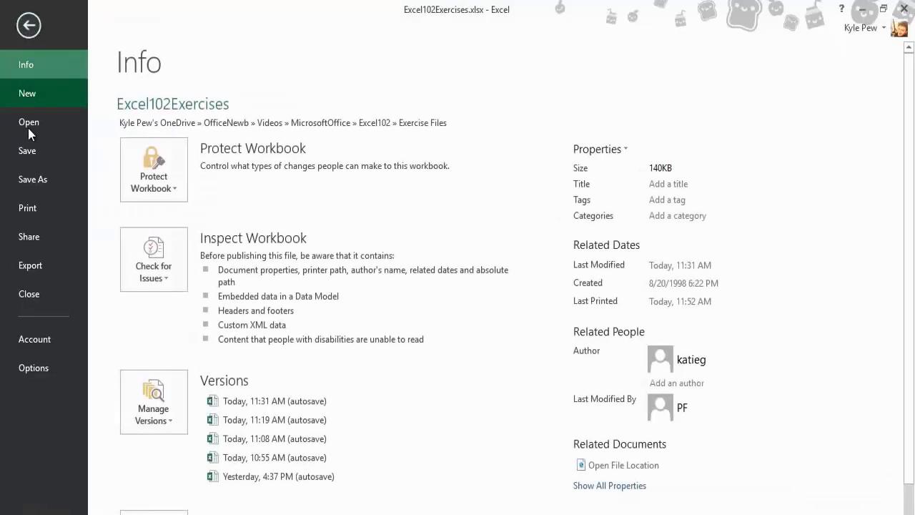
left_click(26, 209)
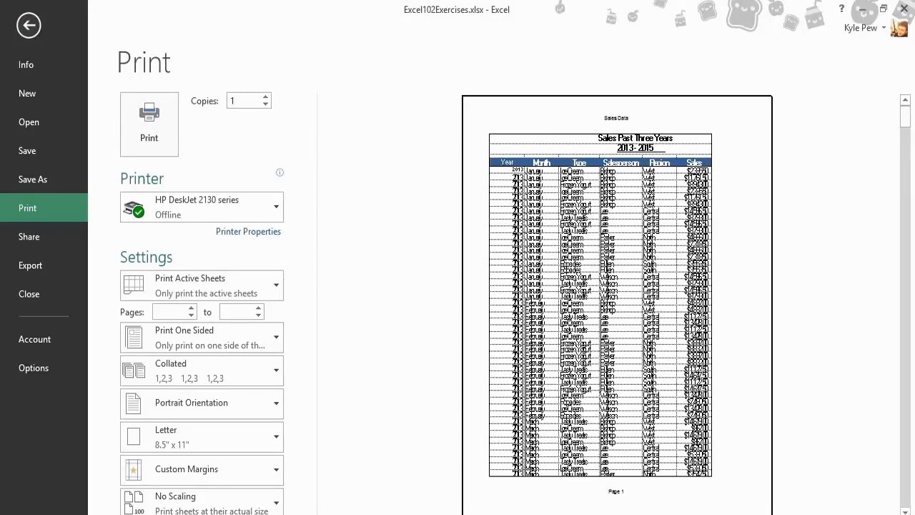
left_click(407, 514)
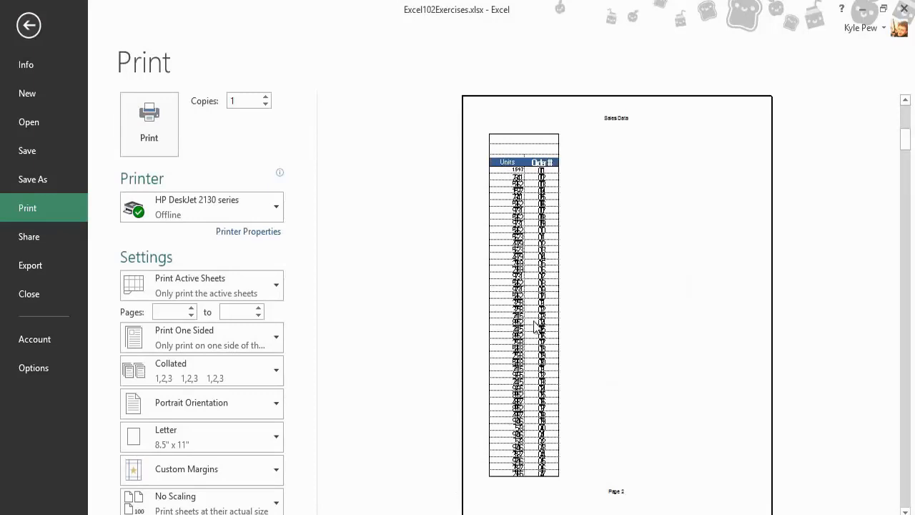
left_click(408, 514)
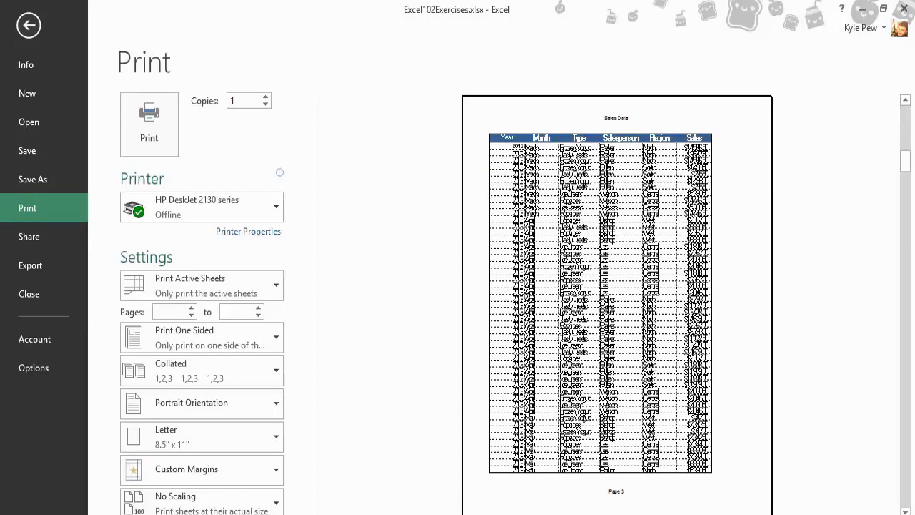
left_click(409, 514)
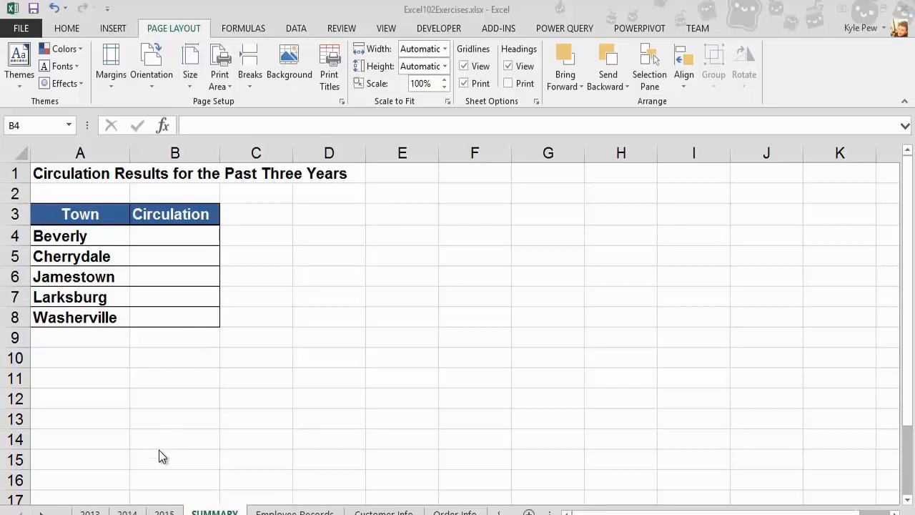
Look over the town circulation figures on the 2013, 2014 and 2015 sheets.
left_click(90, 511)
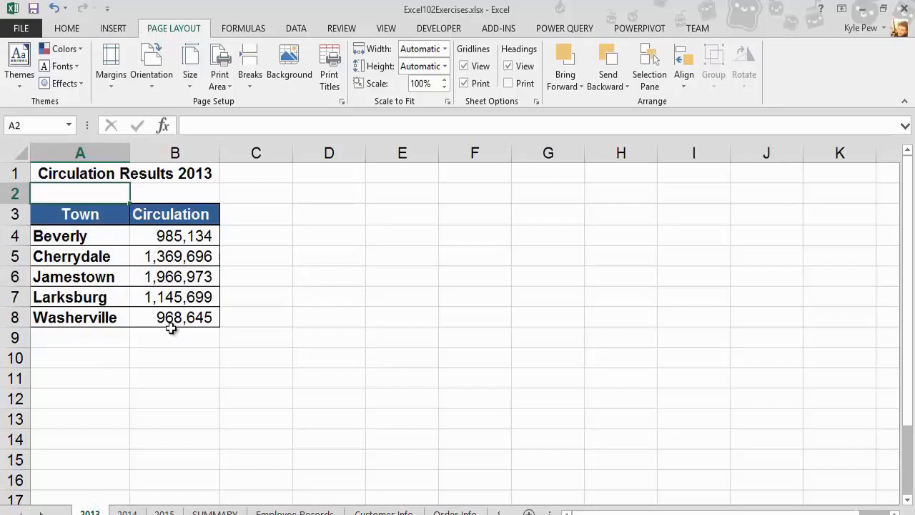
left_click(128, 510)
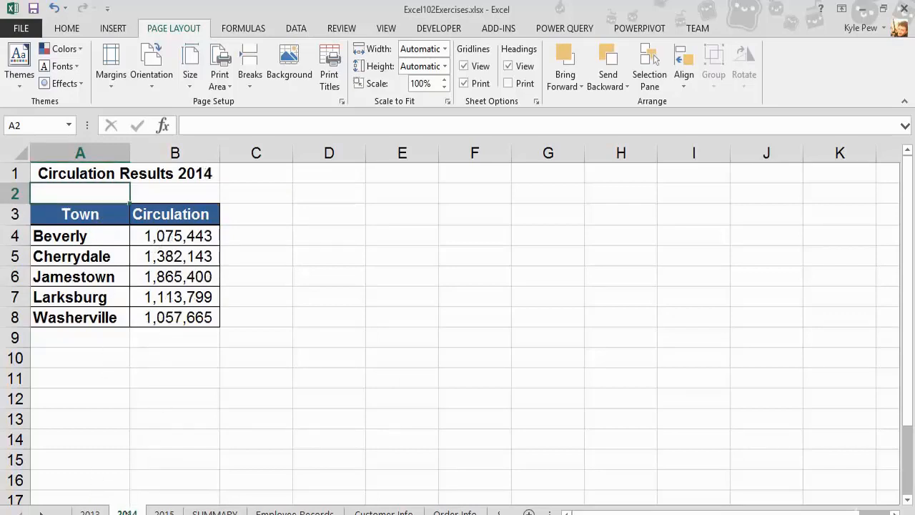
left_click(170, 512)
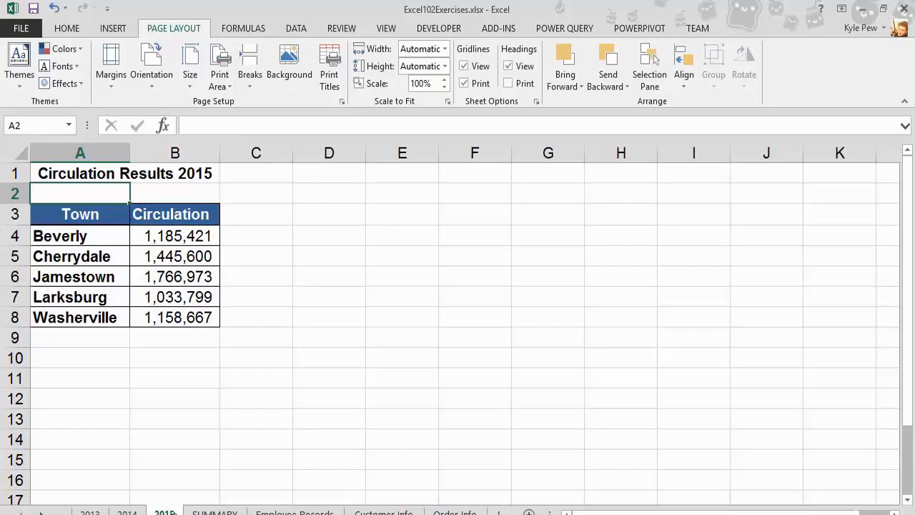
Total Beverly's circulation for the three years in cell B4 of the SUMMARY sheet with ='2013'!B4+'2014'!B4+'2015'!B4.
left_click(214, 512)
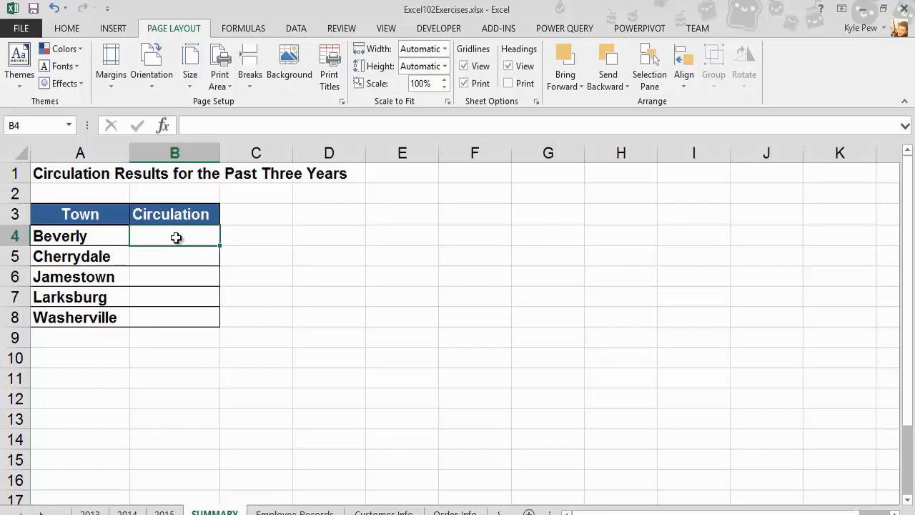
type("=")
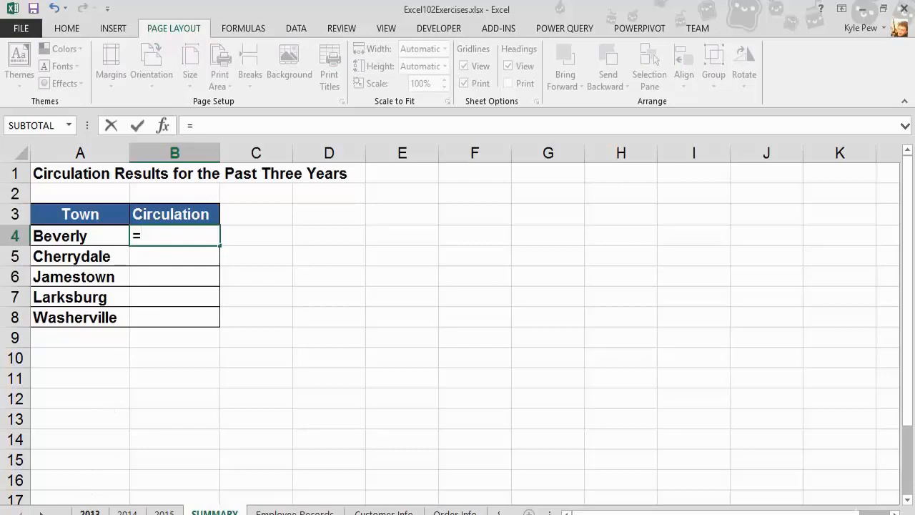
left_click(90, 510)
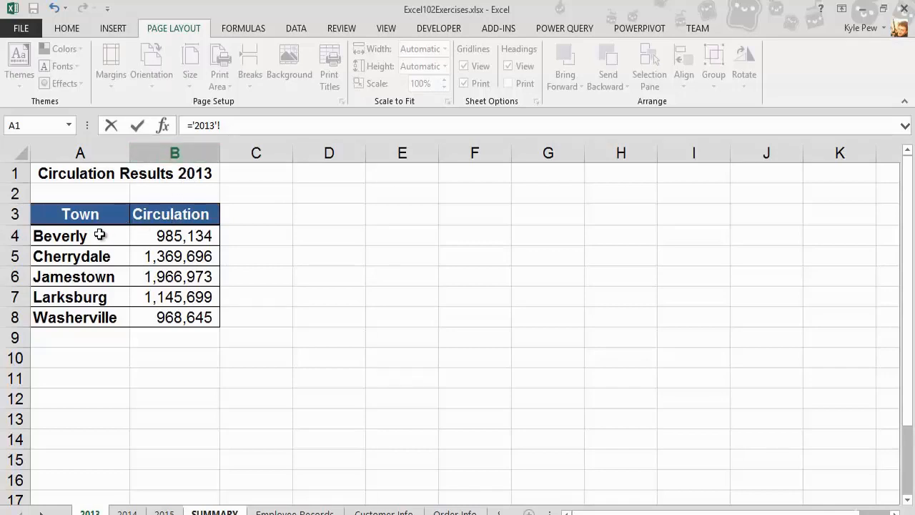
left_click(155, 236)
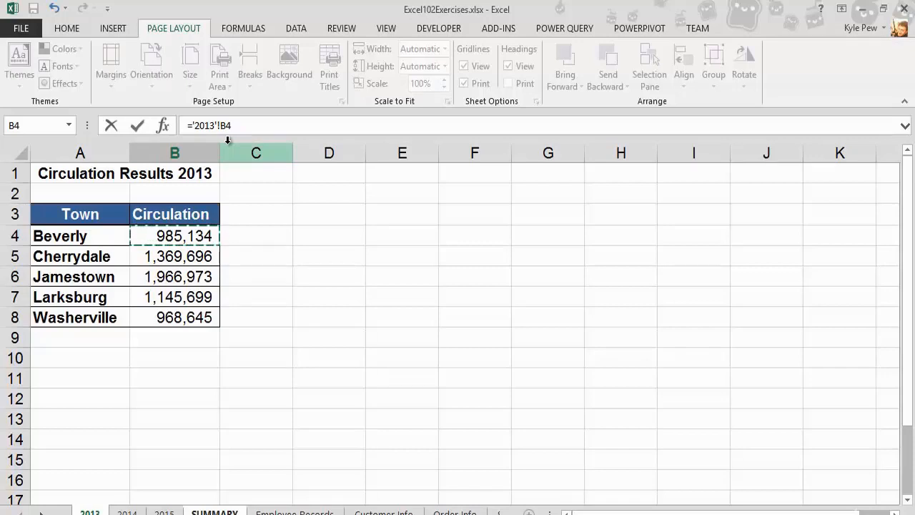
type("+")
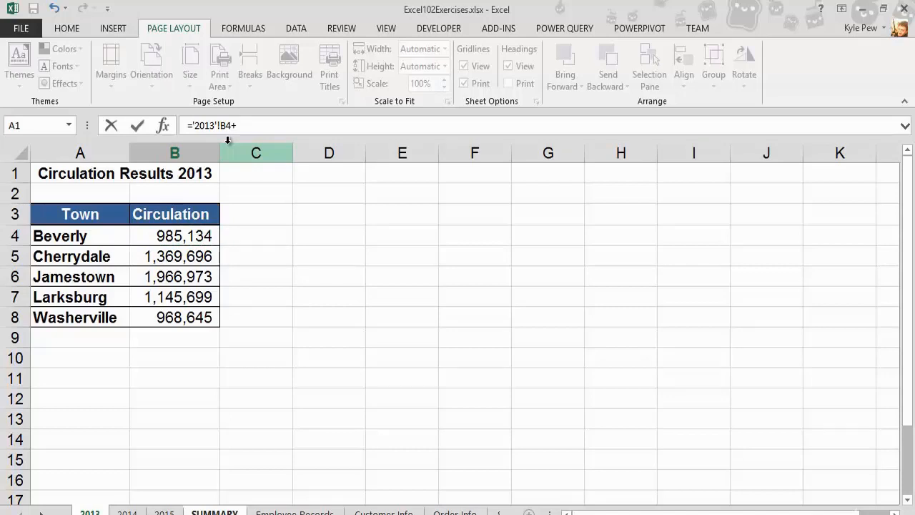
left_click(126, 512)
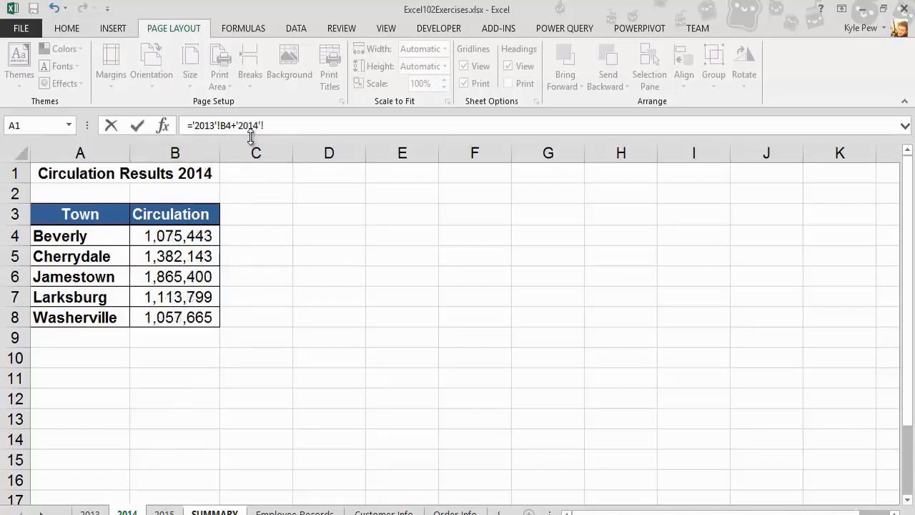
left_click(156, 237)
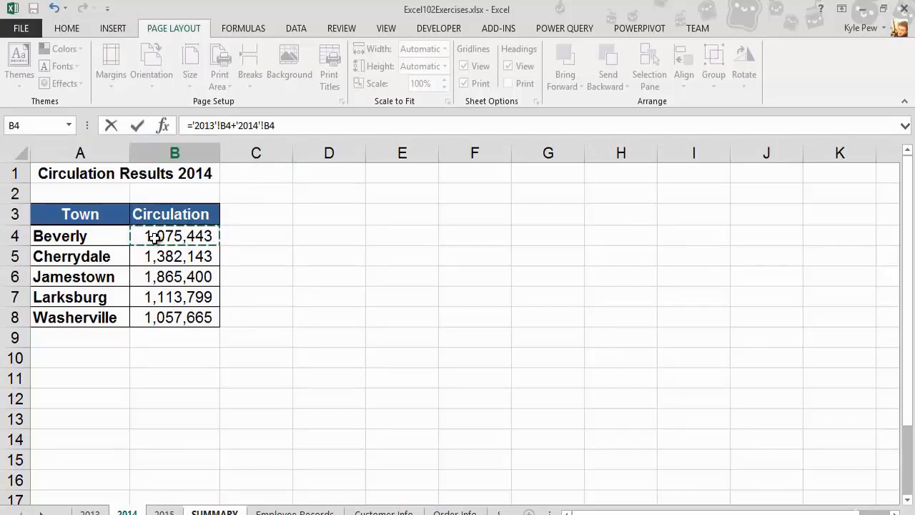
type("+")
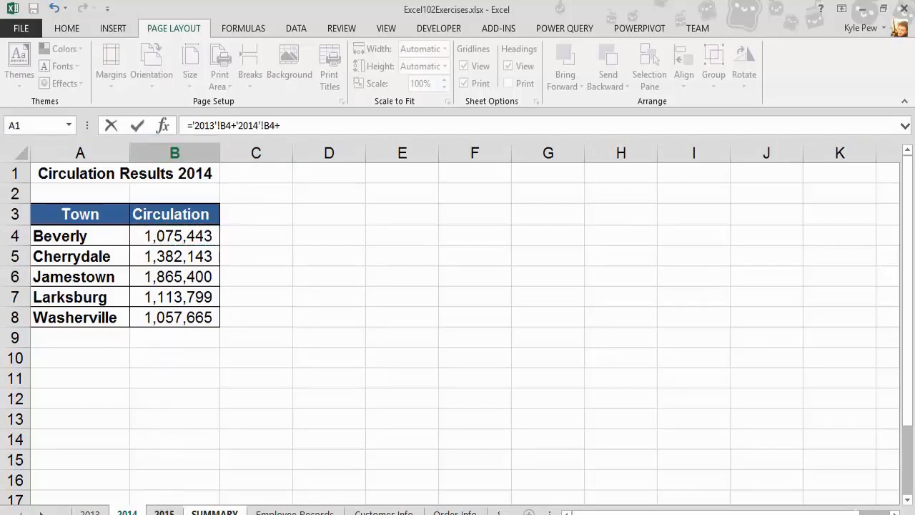
left_click(164, 511)
left_click(172, 237)
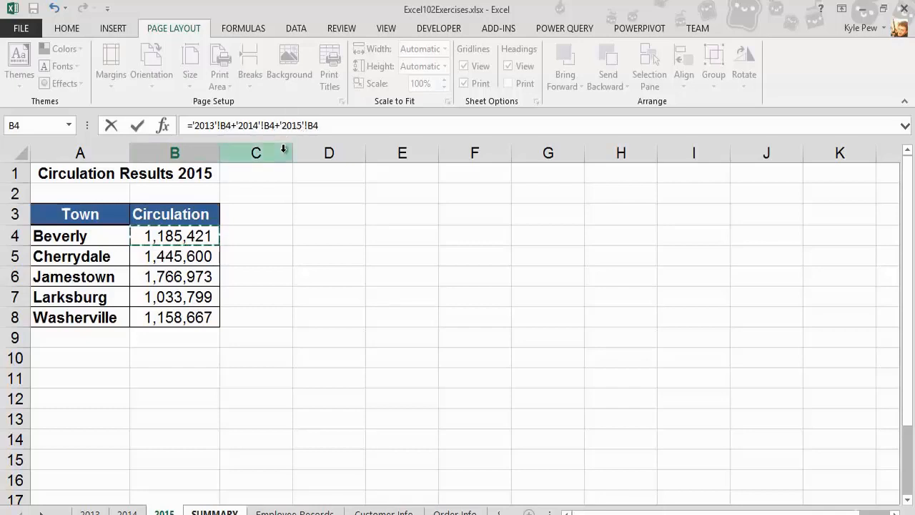
key("Return")
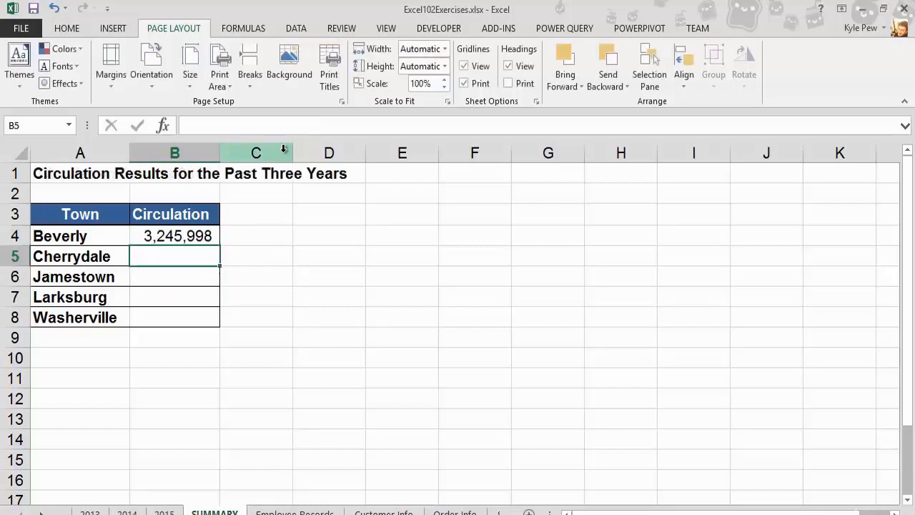
left_click(232, 238)
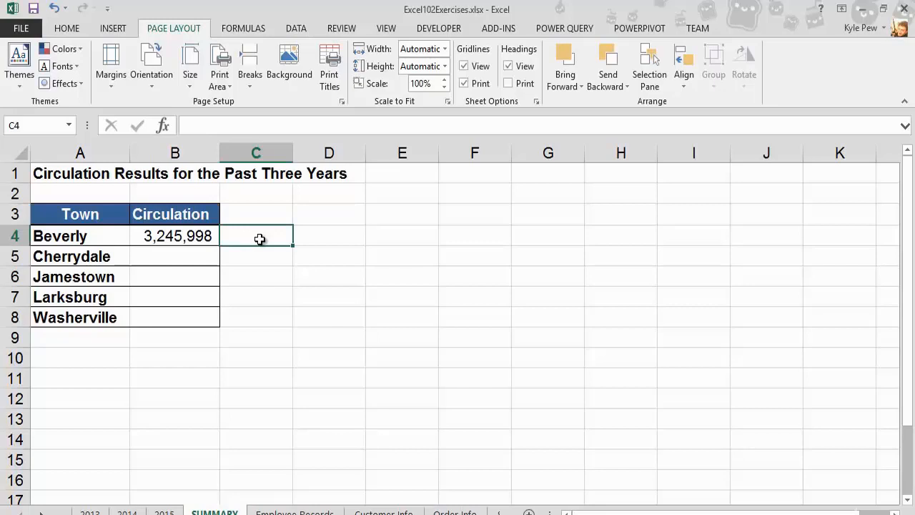
Undo the Beverly total in B4 and clear the town names from A4:A8 on the SUMMARY sheet.
key("ctrl+z")
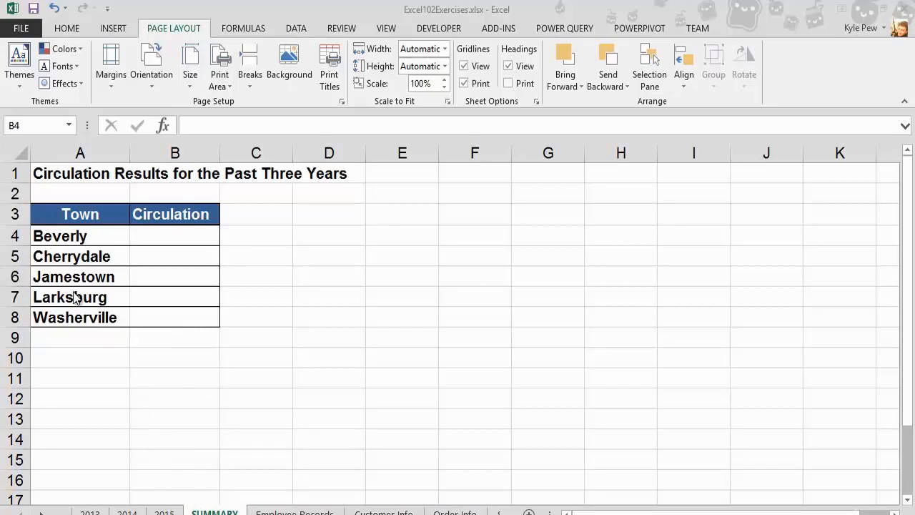
left_click_drag(75, 237, 71, 317)
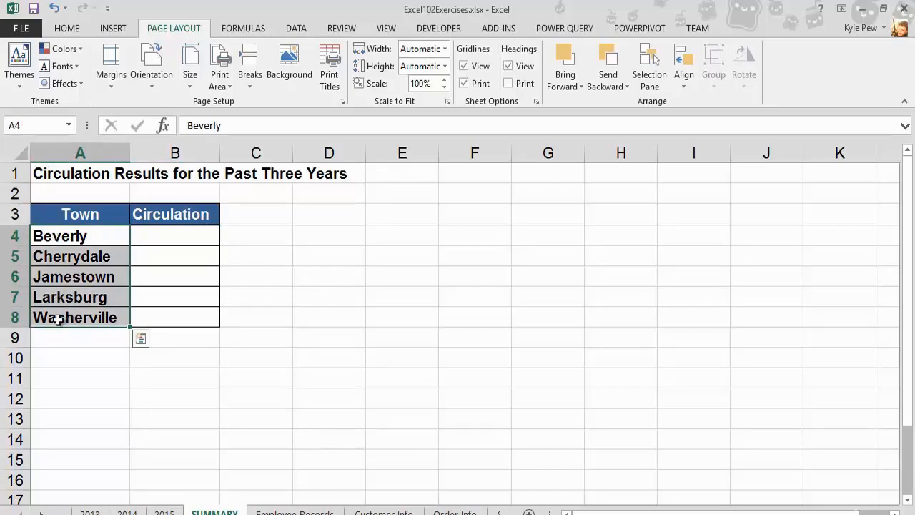
key("Delete")
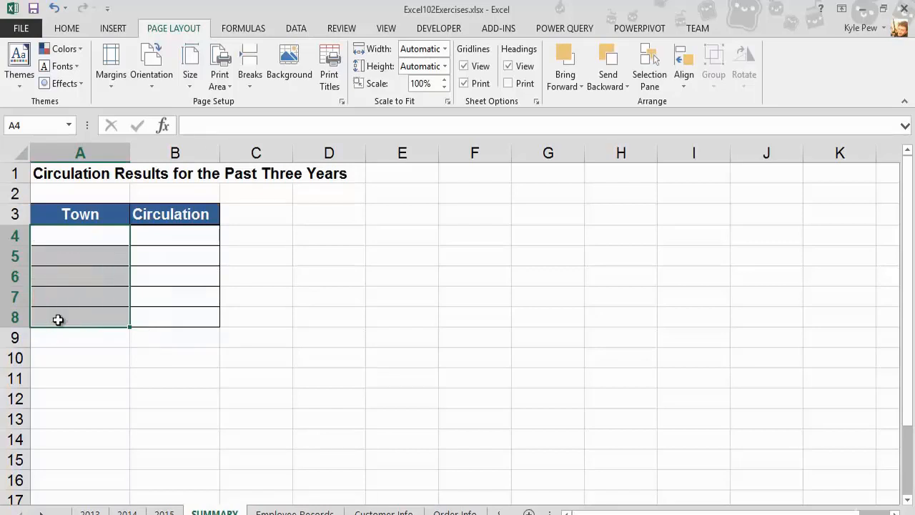
Start a Consolidate operation at cell A4 of the SUMMARY sheet using the Sum function.
left_click(65, 239)
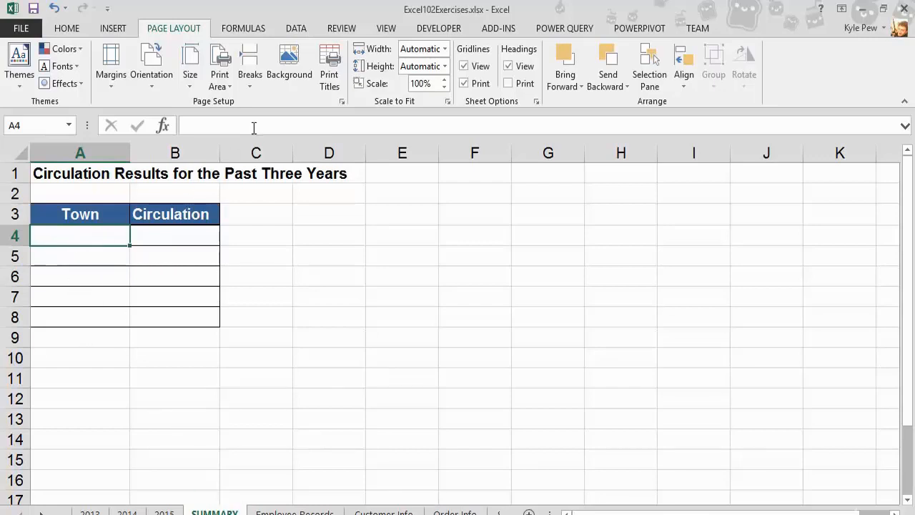
left_click(296, 28)
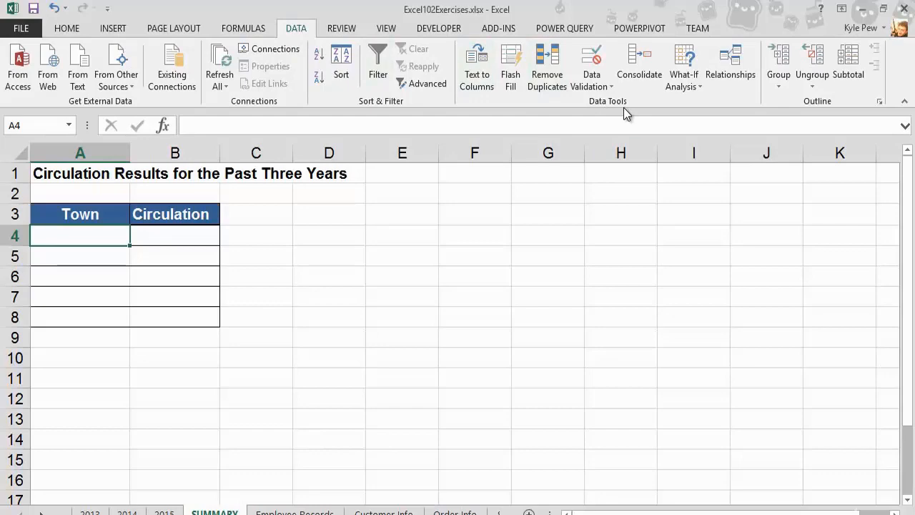
left_click(651, 73)
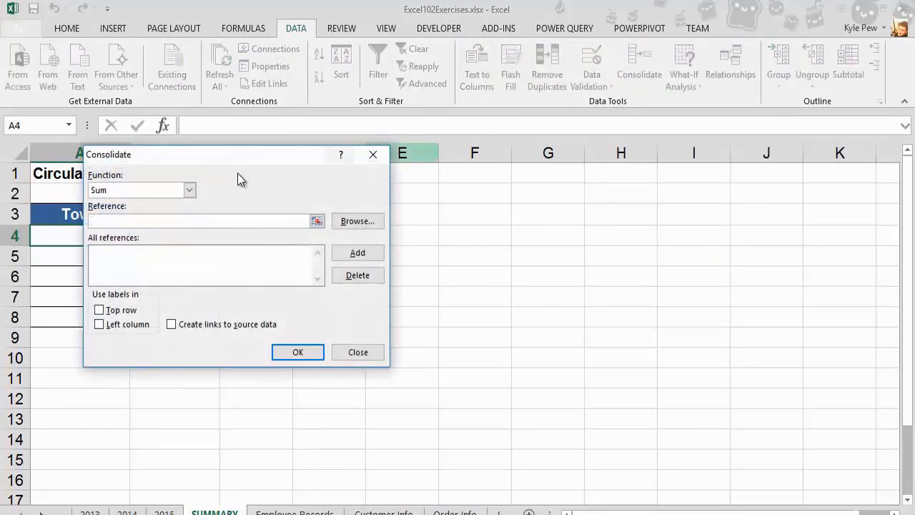
left_click_drag(213, 158, 172, 122)
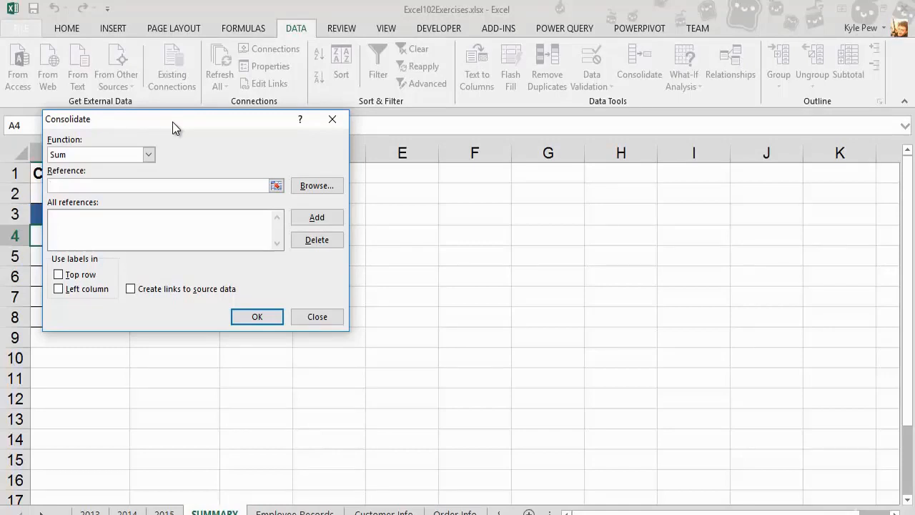
left_click(148, 154)
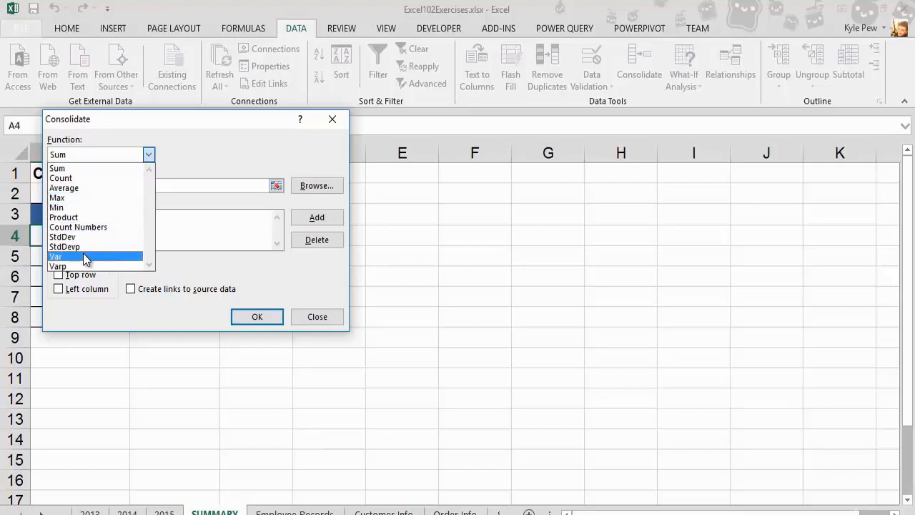
left_click(100, 168)
left_click(78, 184)
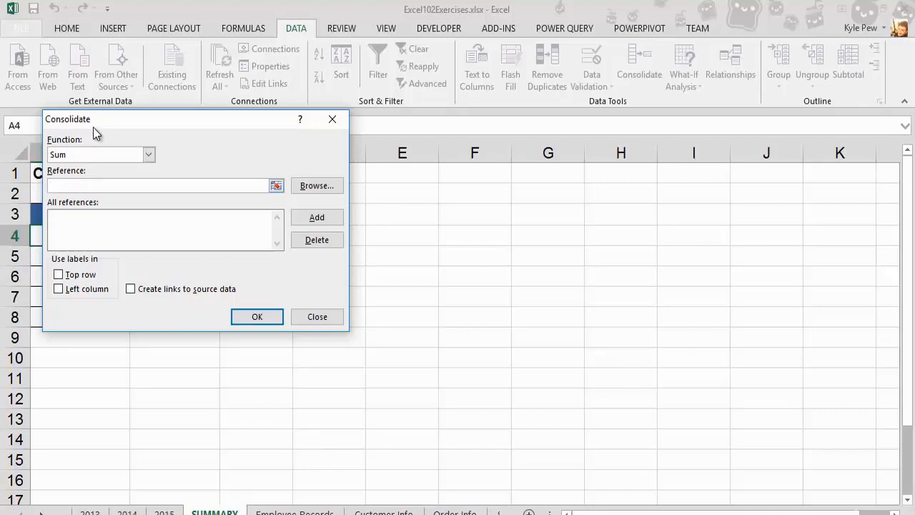
left_click_drag(94, 123, 321, 130)
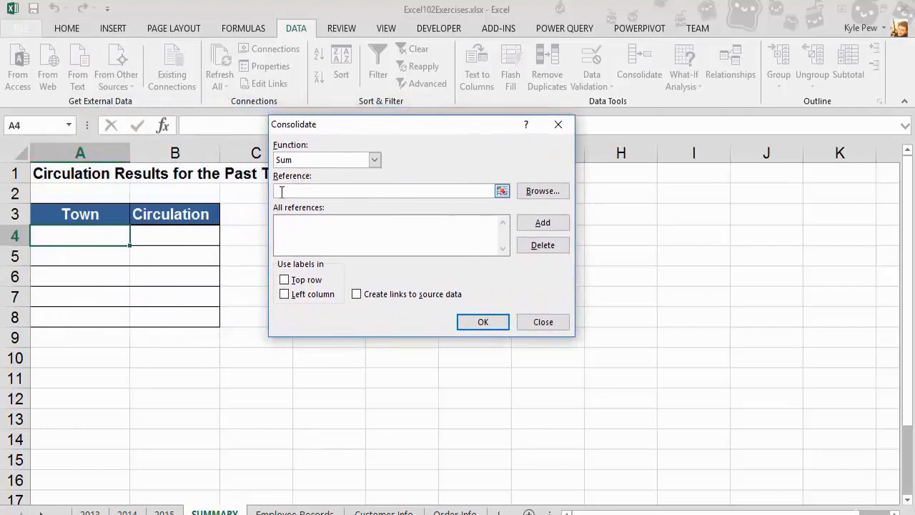
Add the range A4:B8 from each of the 2013, 2014 and 2015 sheets to the consolidation references.
left_click(90, 512)
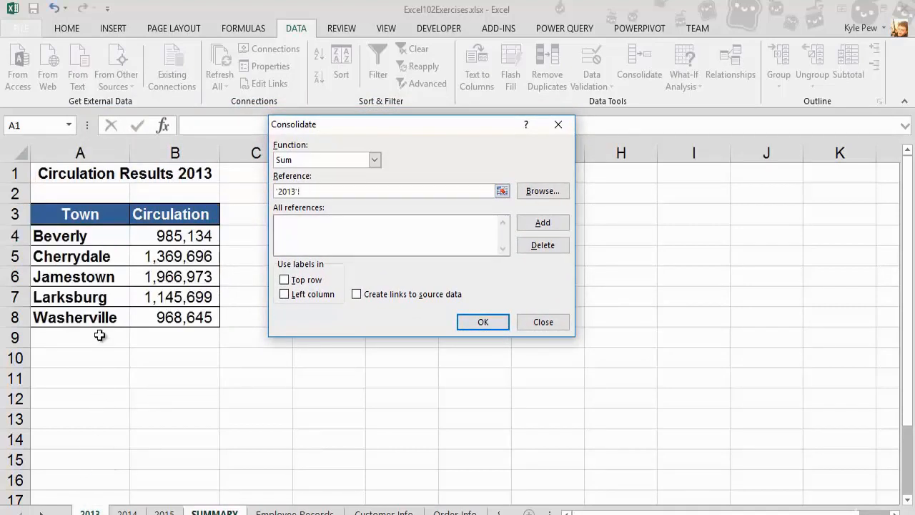
left_click_drag(69, 242, 184, 319)
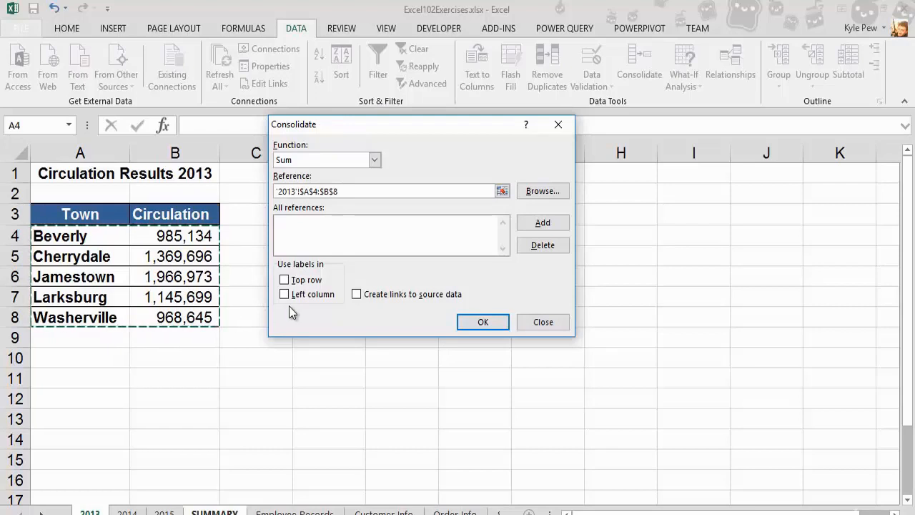
left_click(539, 227)
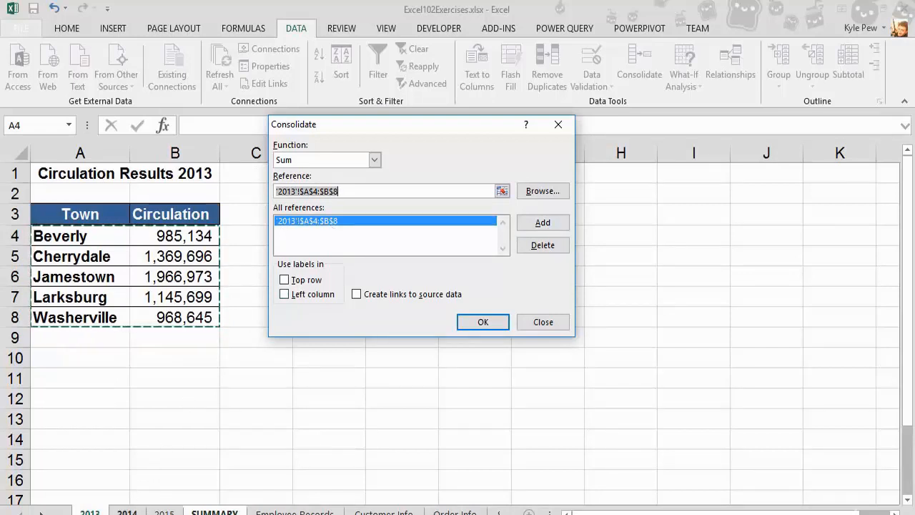
left_click(129, 512)
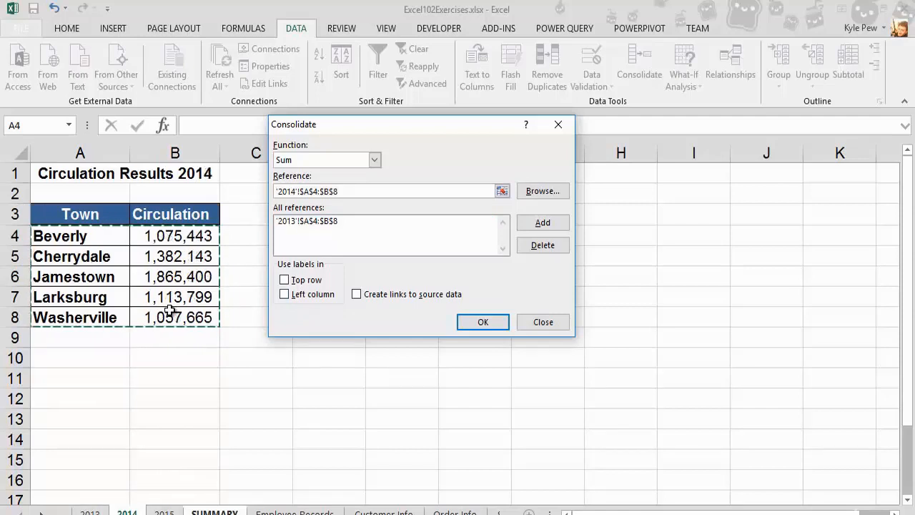
left_click(542, 223)
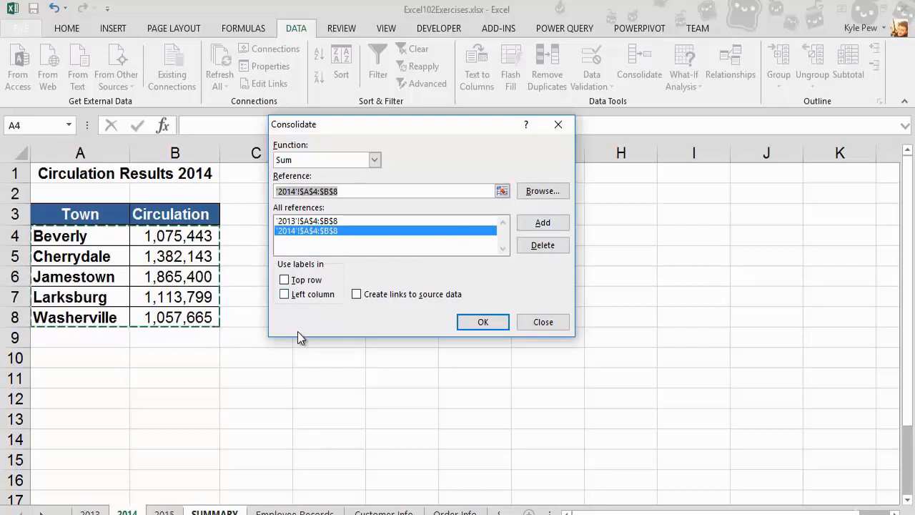
left_click(164, 512)
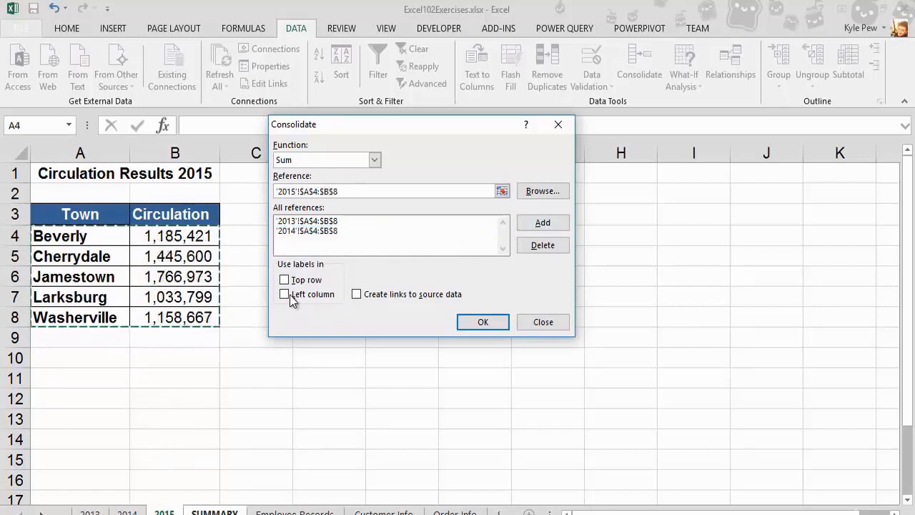
left_click(545, 225)
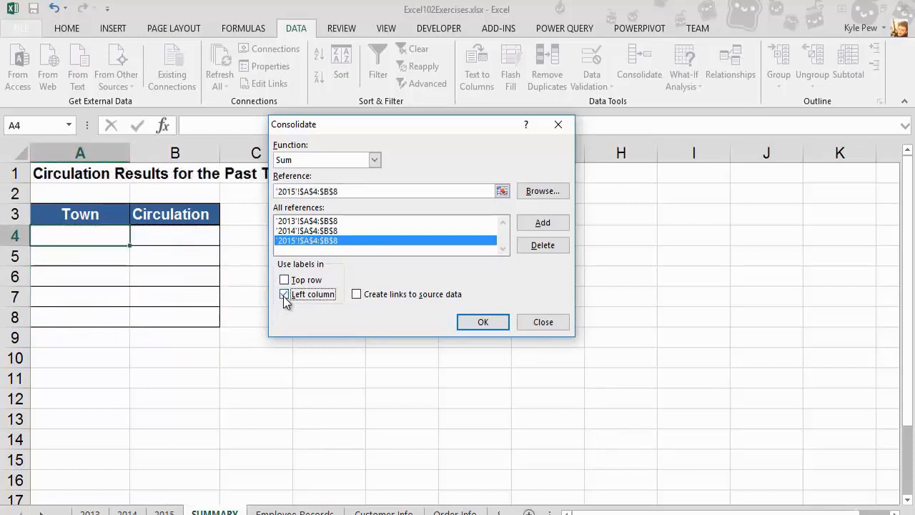
Use the left column as labels, run the consolidation and inspect the contents of cell B4.
left_click(284, 295)
left_click(470, 324)
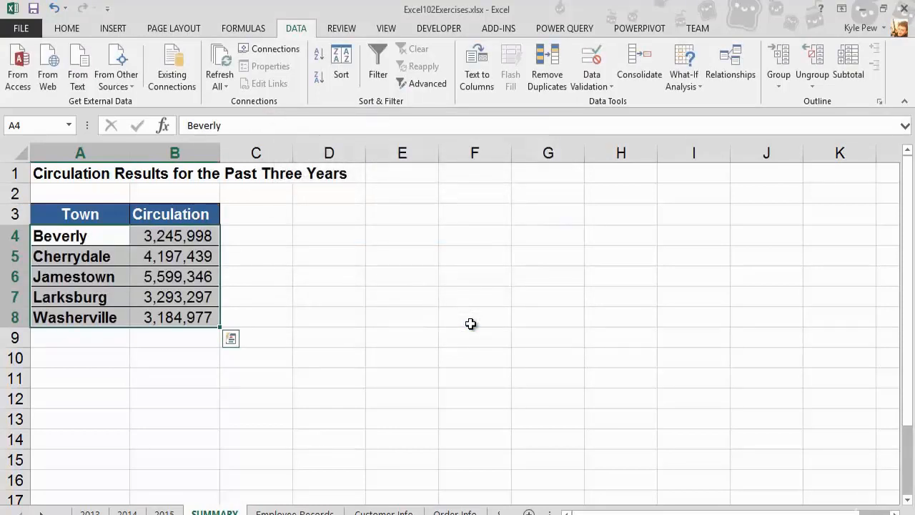
left_click(180, 238)
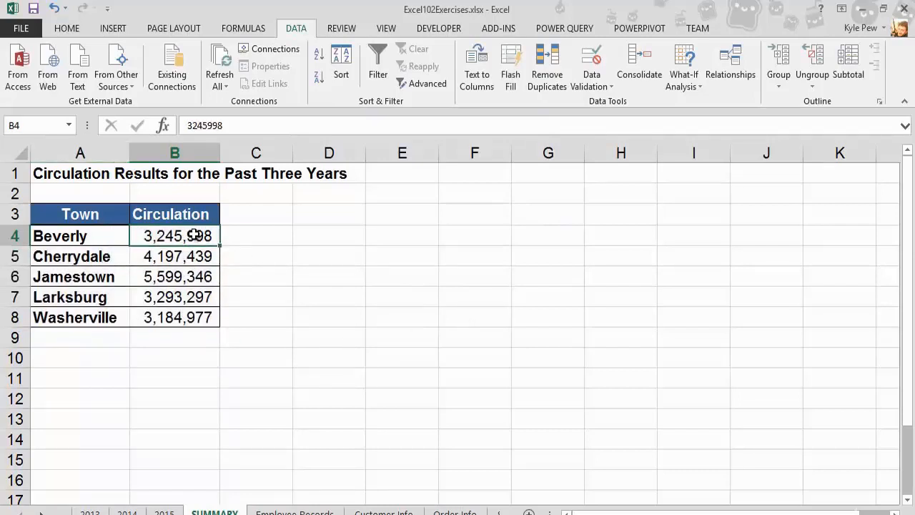